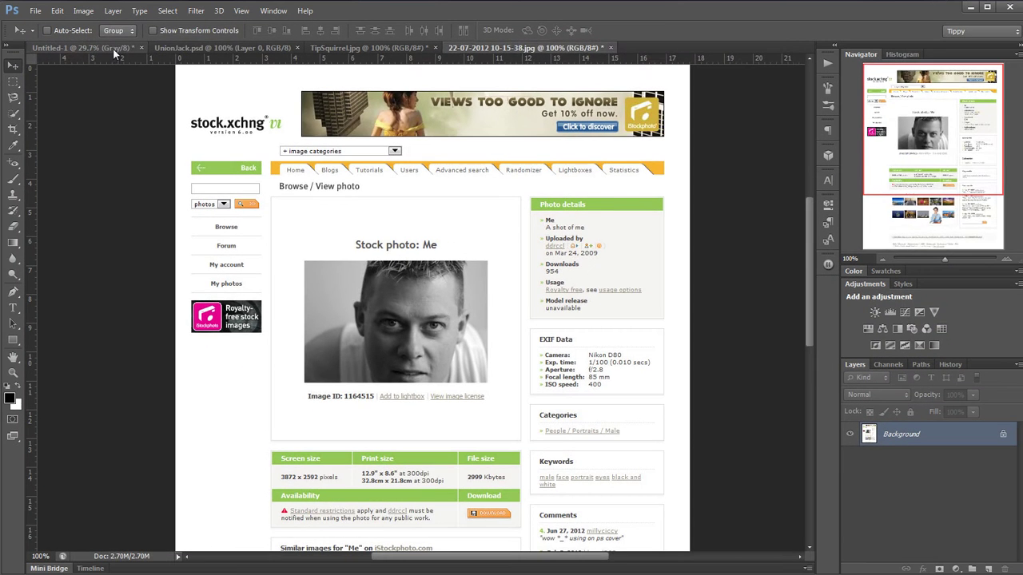
# - Switch to the Untitled-1 portrait, try blue and green Solid Color fills, then cancel
pyautogui.click(90, 27)
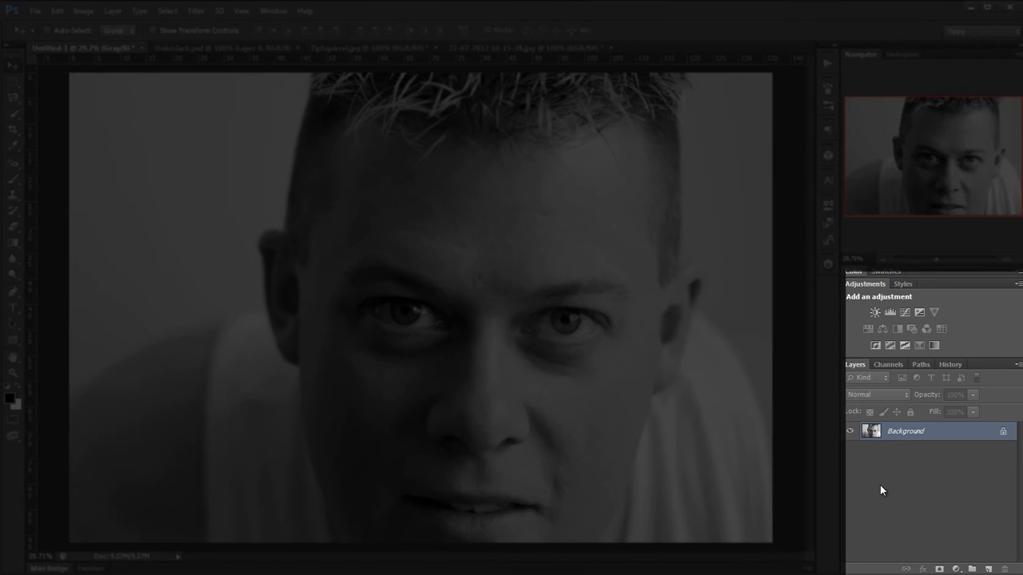
pyautogui.click(959, 570)
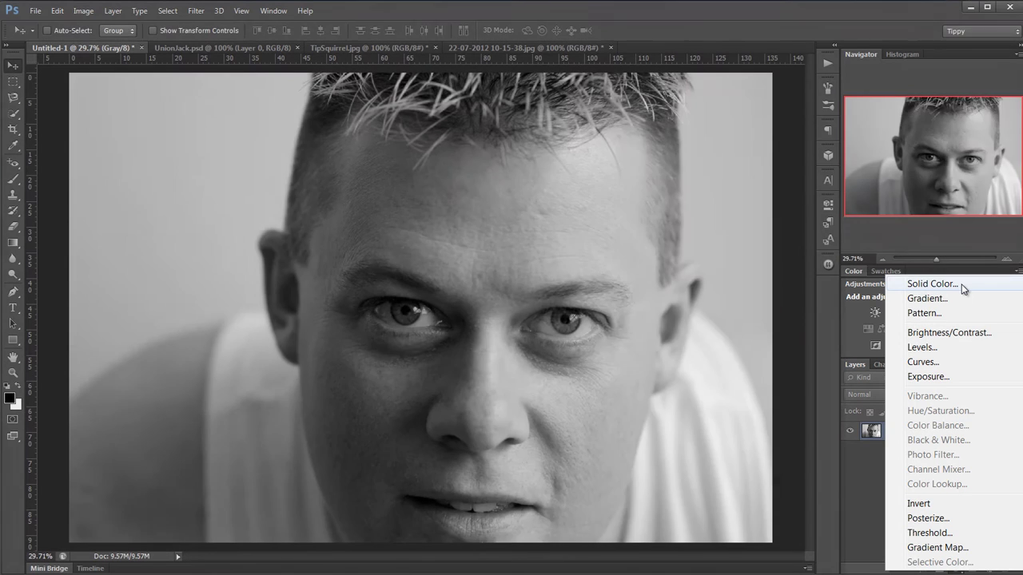
pyautogui.click(963, 285)
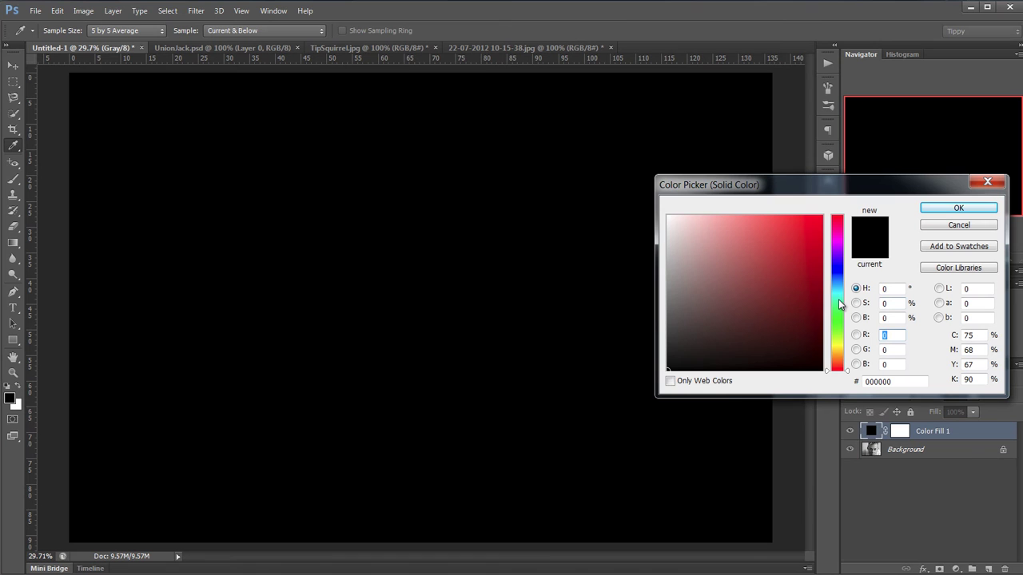
pyautogui.click(838, 270)
pyautogui.moveTo(804, 234)
pyautogui.mouseDown()
pyautogui.moveTo(815, 231)
pyautogui.moveTo(804, 263)
pyautogui.moveTo(776, 282)
pyautogui.mouseUp()
pyautogui.click(784, 306)
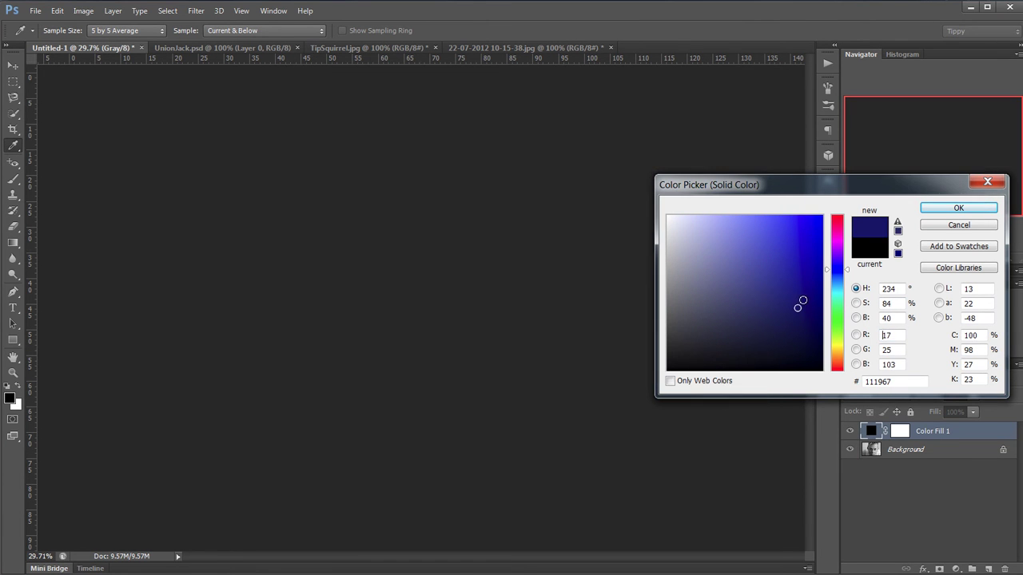
pyautogui.click(836, 326)
pyautogui.click(799, 252)
pyautogui.click(800, 282)
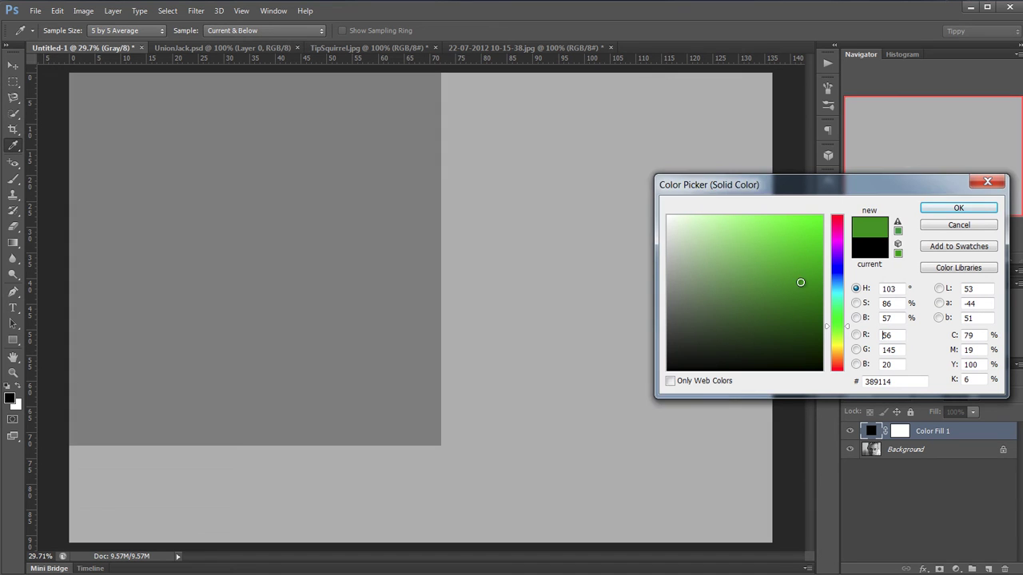
pyautogui.click(958, 226)
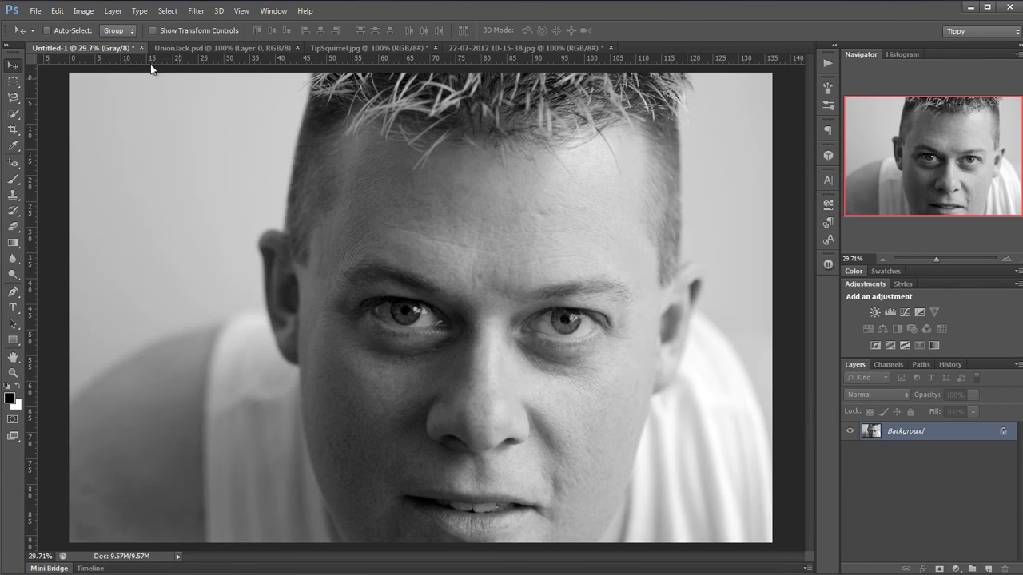
# - Convert the Untitled-1 portrait to RGB Color mode
pyautogui.click(88, 11)
pyautogui.moveTo(144, 22)
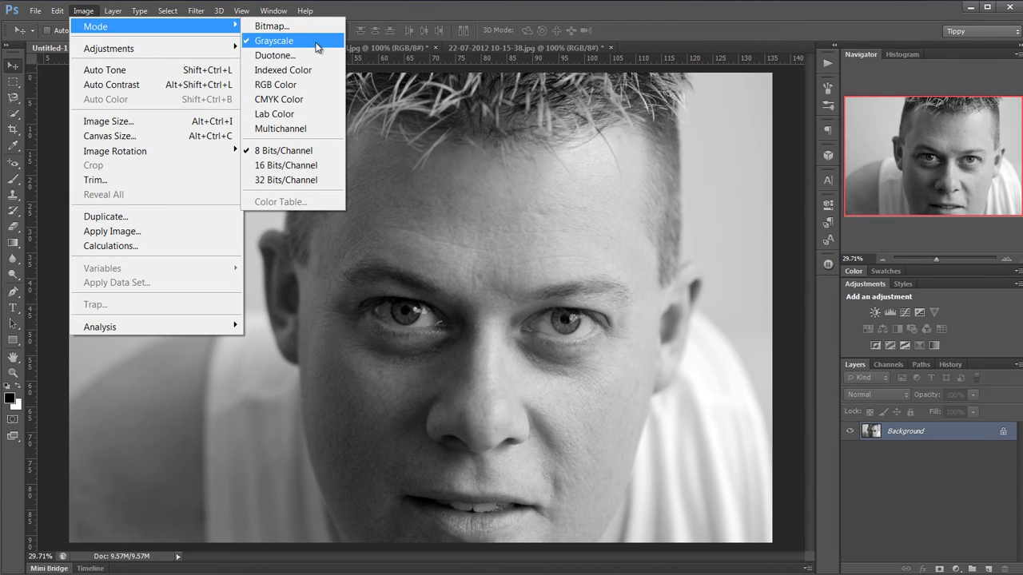
pyautogui.click(306, 92)
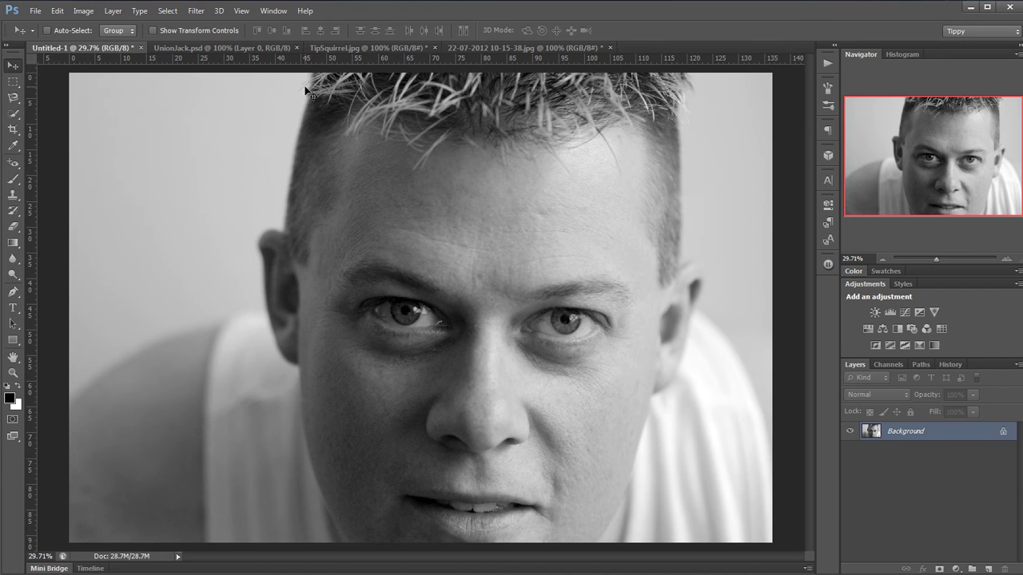
# - Add a Solid Color fill layer in bright blue #051adf
pyautogui.click(956, 568)
pyautogui.click(948, 280)
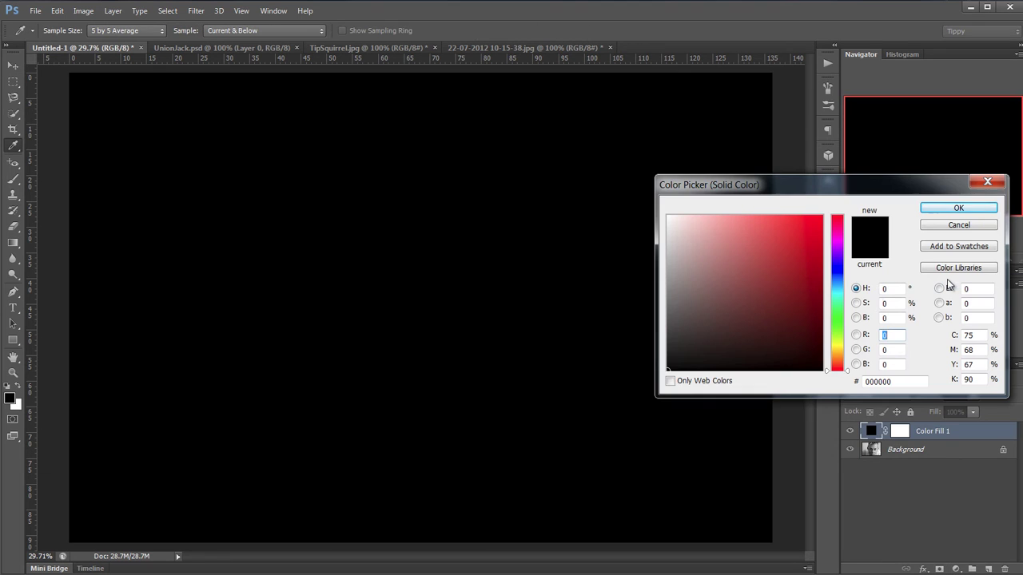
pyautogui.click(812, 262)
pyautogui.click(837, 269)
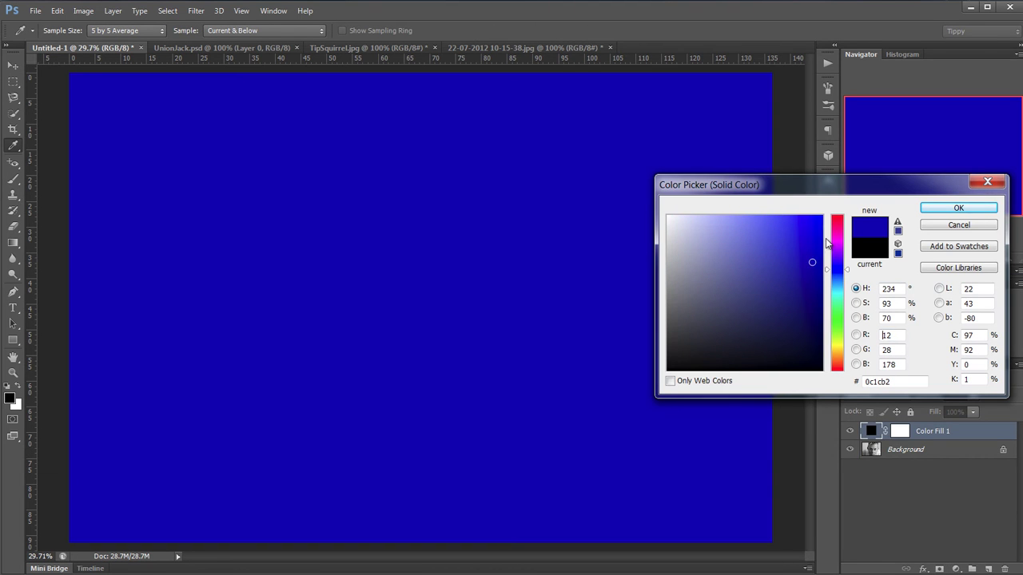
pyautogui.click(818, 234)
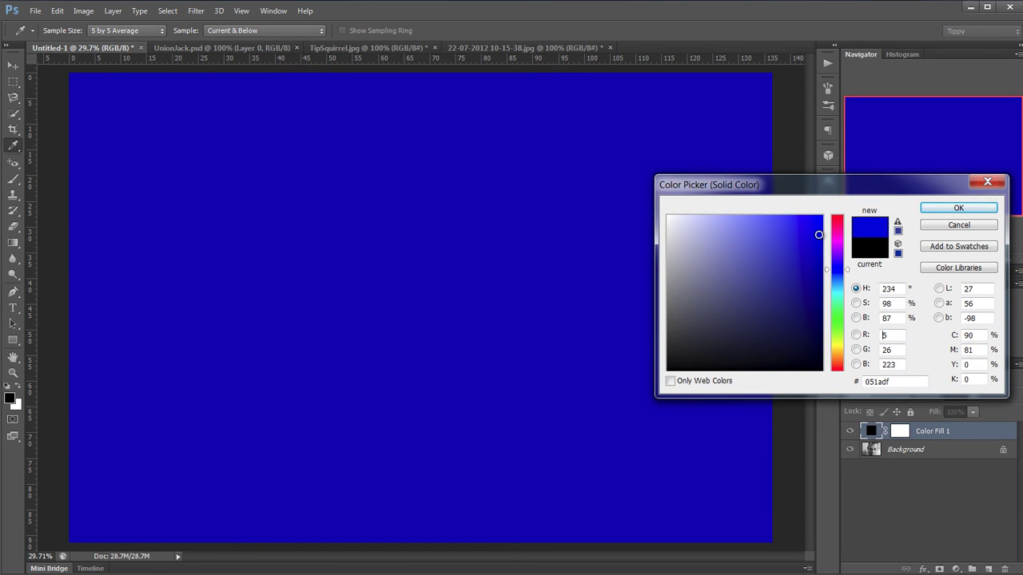
pyautogui.click(939, 211)
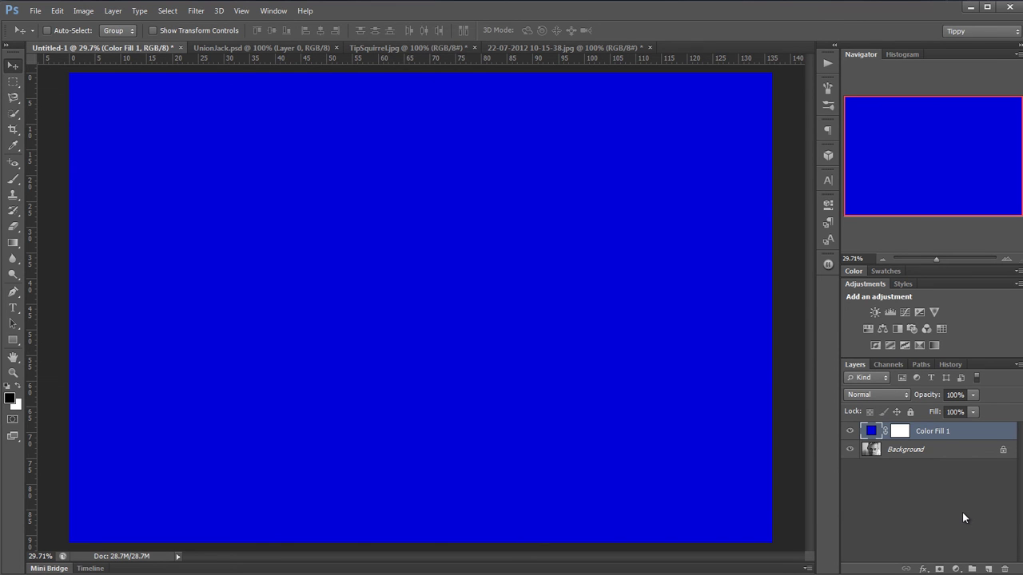
# - Fill the Color Fill 1 mask with black and zoom in on the eyes
pyautogui.click(897, 432)
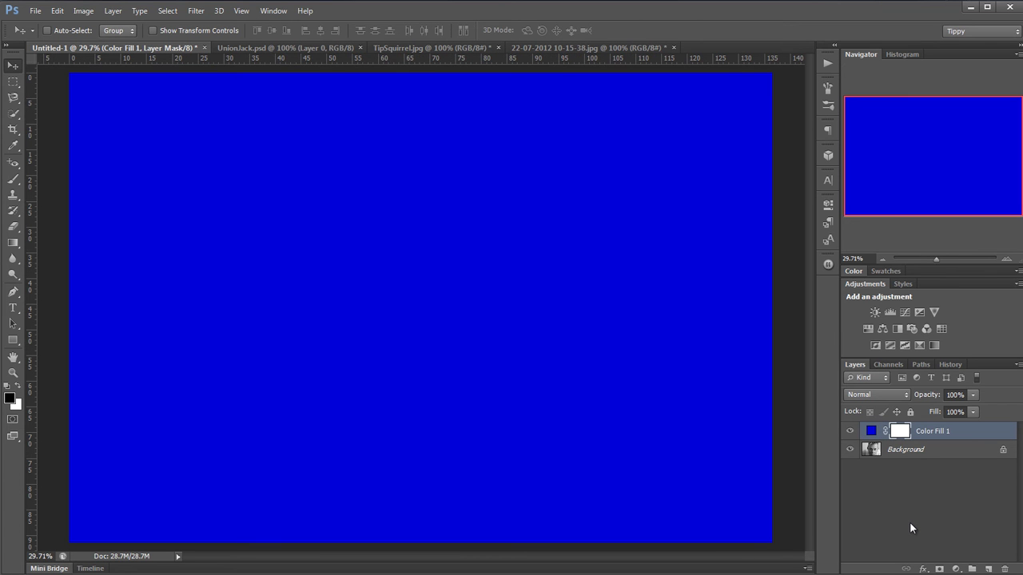
pyautogui.hotkey('alt', 'BackSpace')
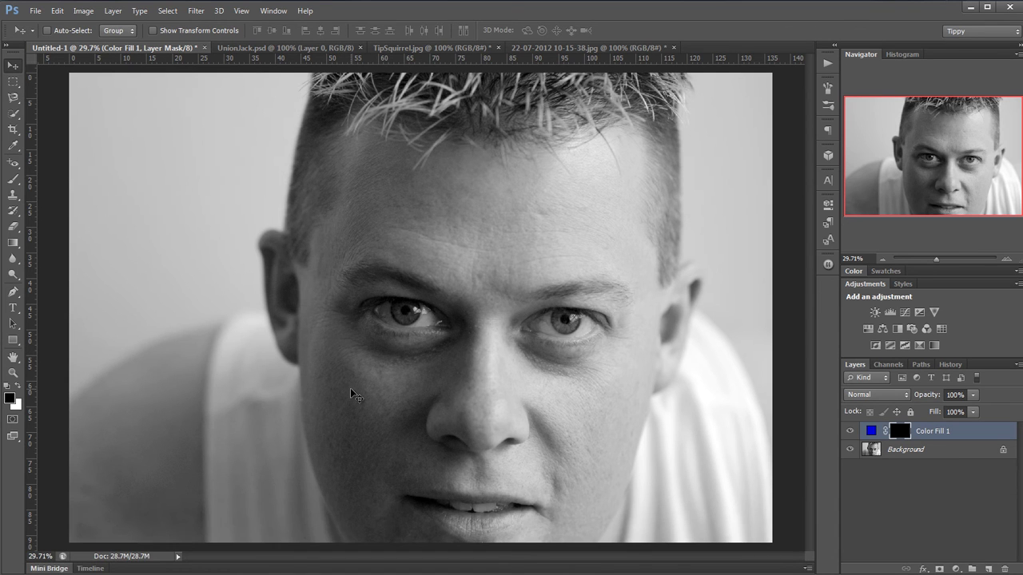
pyautogui.click(12, 373)
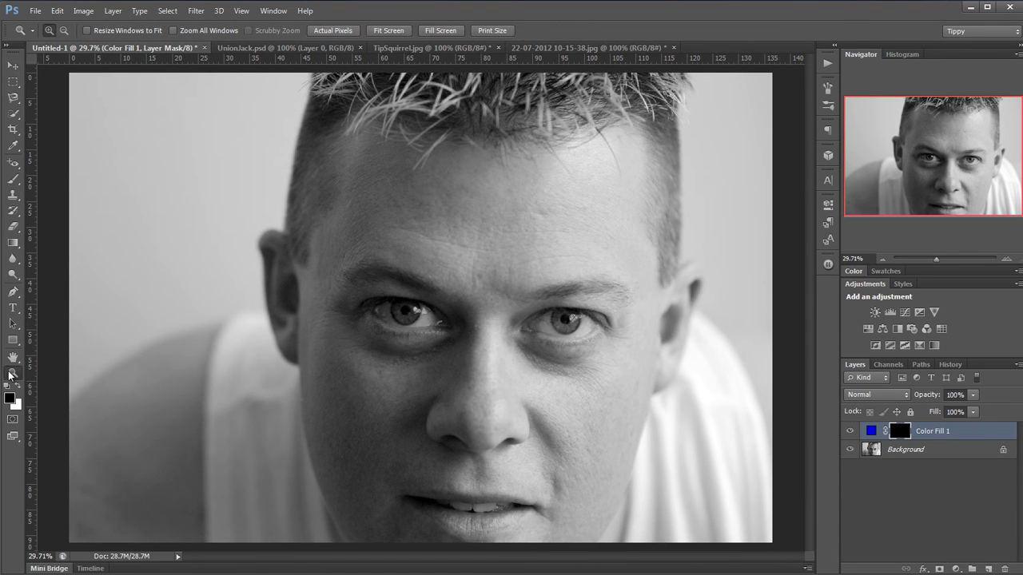
pyautogui.moveTo(322, 271); pyautogui.dragTo(649, 378)
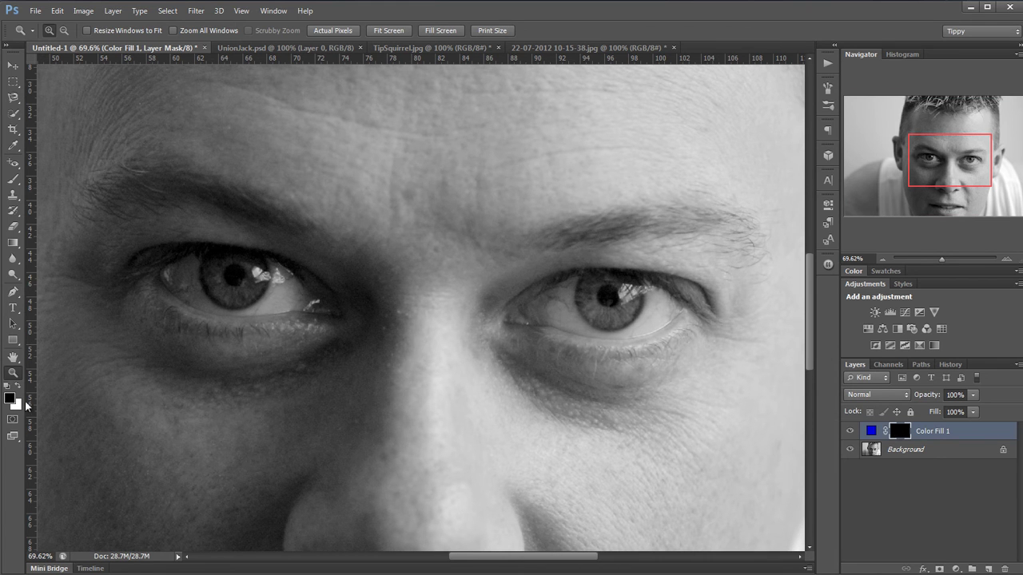
# - Paint white on the mask over both irises to reveal the blue
pyautogui.press('x')
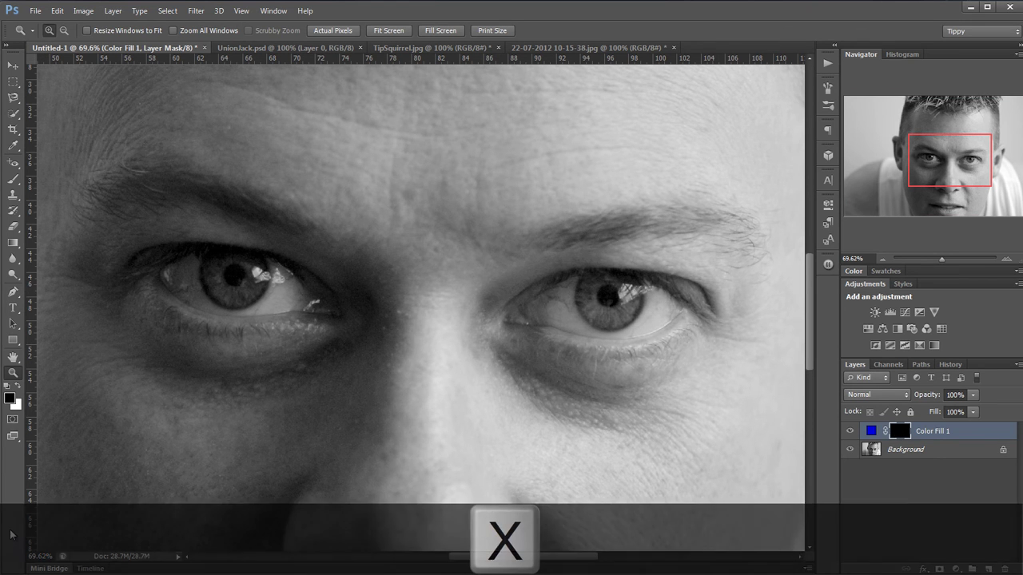
pyautogui.click(13, 179)
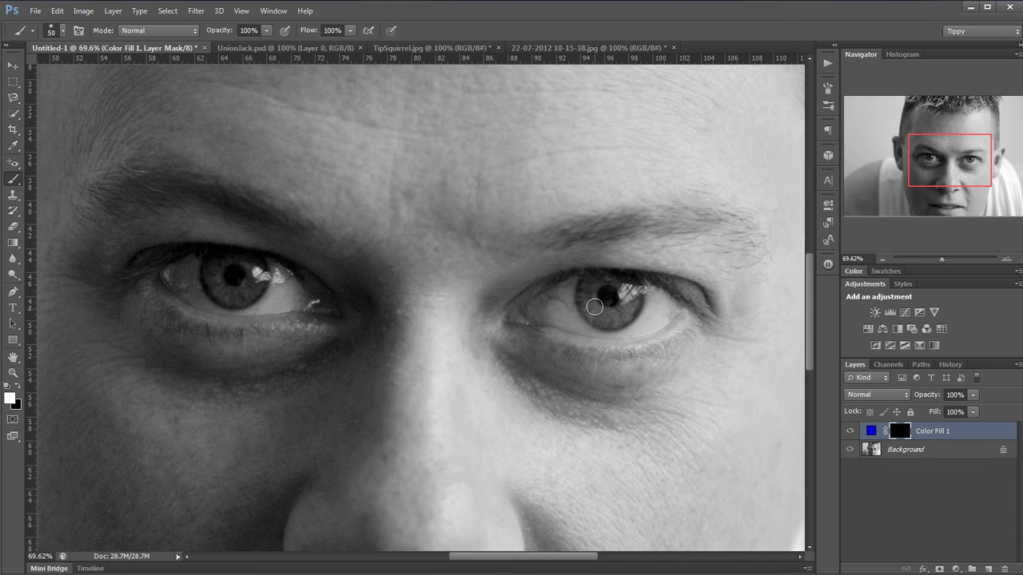
pyautogui.moveTo(586, 283)
pyautogui.mouseDown()
pyautogui.moveTo(612, 319)
pyautogui.moveTo(626, 286)
pyautogui.moveTo(615, 319)
pyautogui.moveTo(633, 295)
pyautogui.moveTo(604, 321)
pyautogui.moveTo(629, 301)
pyautogui.moveTo(604, 315)
pyautogui.moveTo(586, 301)
pyautogui.moveTo(593, 286)
pyautogui.moveTo(616, 290)
pyautogui.moveTo(599, 290)
pyautogui.moveTo(618, 309)
pyautogui.mouseUp()
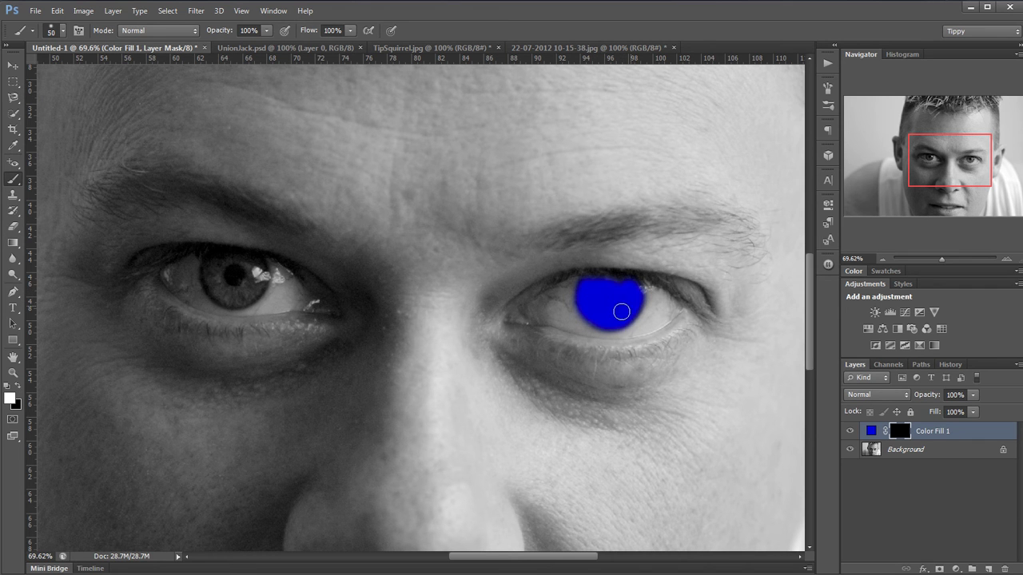
pyautogui.moveTo(211, 266)
pyautogui.mouseDown()
pyautogui.moveTo(219, 293)
pyautogui.moveTo(240, 297)
pyautogui.moveTo(265, 280)
pyautogui.moveTo(254, 266)
pyautogui.moveTo(210, 277)
pyautogui.moveTo(237, 293)
pyautogui.moveTo(219, 274)
pyautogui.moveTo(255, 277)
pyautogui.moveTo(239, 273)
pyautogui.mouseUp()
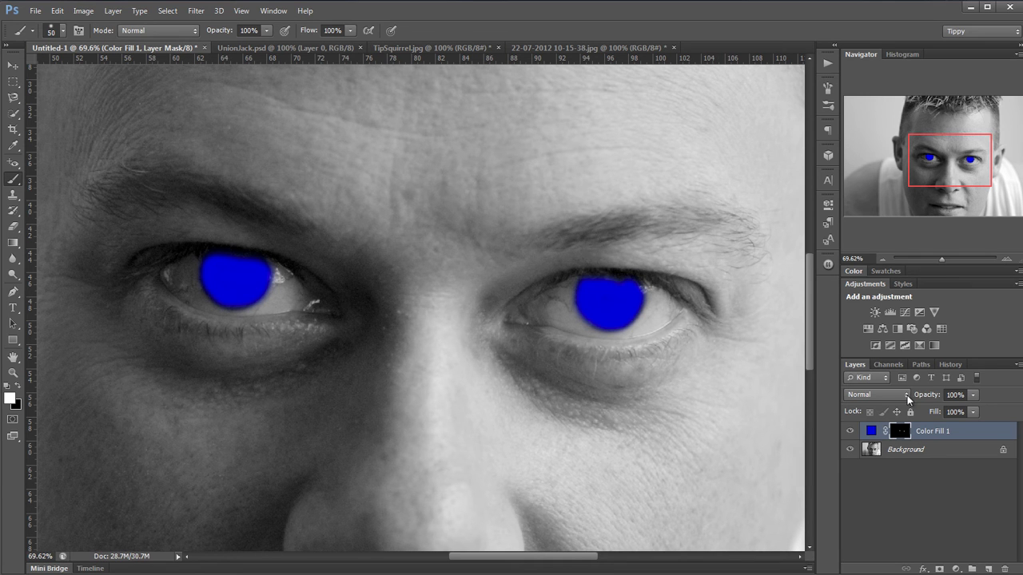
# - Set Color Fill 1 to Color blend mode and lower its opacity from 40% to 24%
pyautogui.click(907, 396)
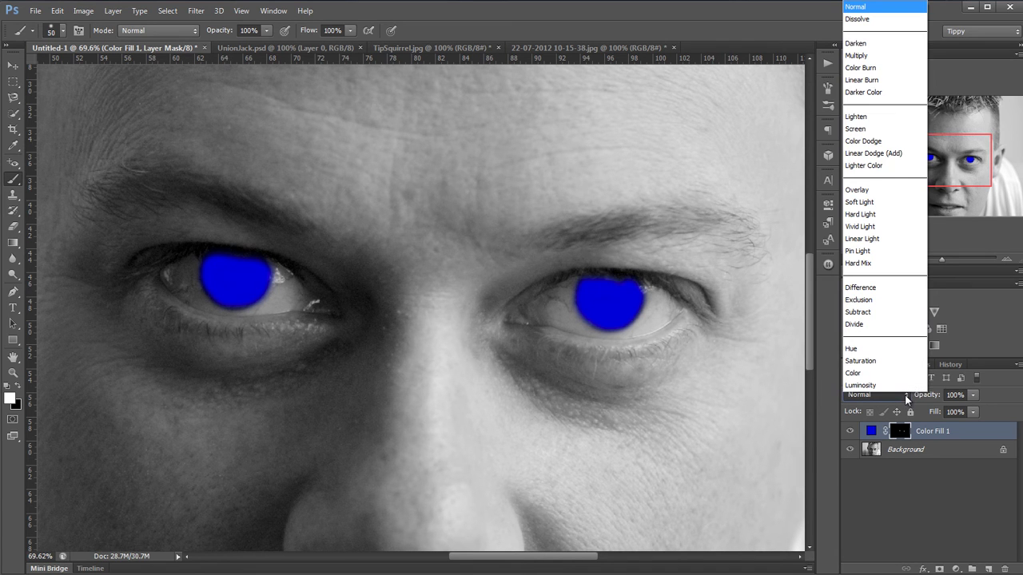
pyautogui.click(873, 374)
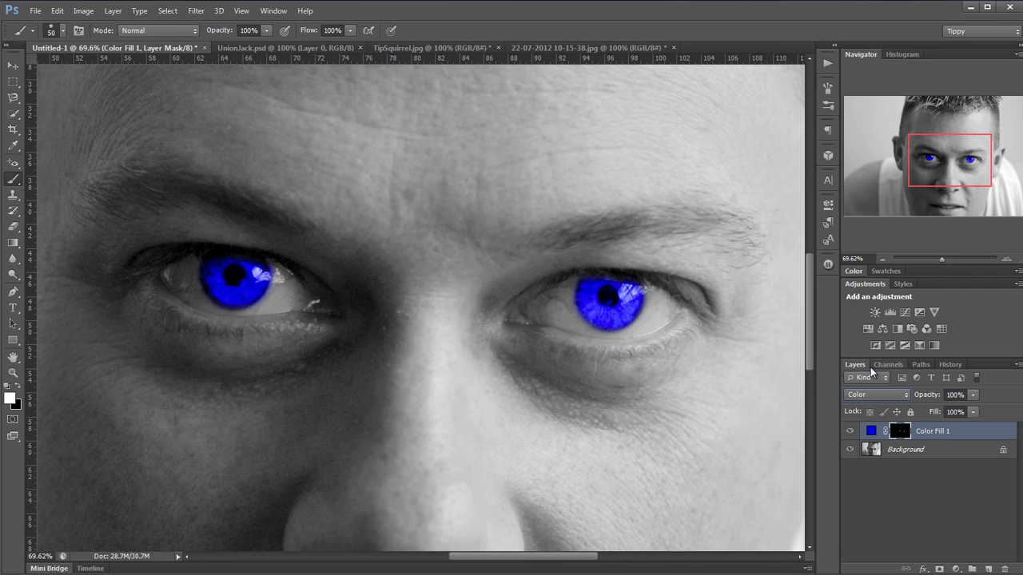
pyautogui.moveTo(925, 397); pyautogui.dragTo(892, 398)
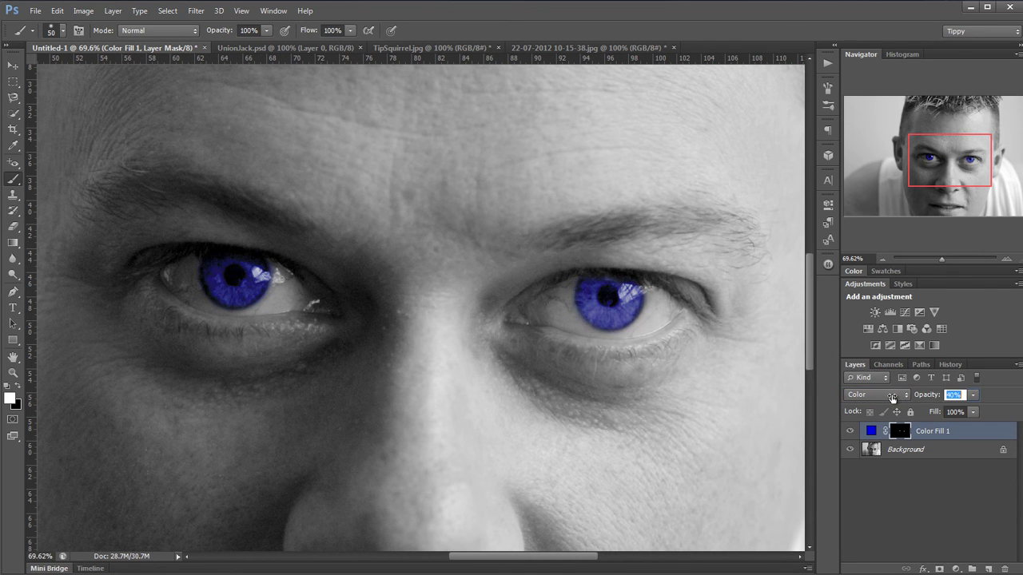
pyautogui.press('Return')
pyautogui.moveTo(924, 396); pyautogui.dragTo(912, 395)
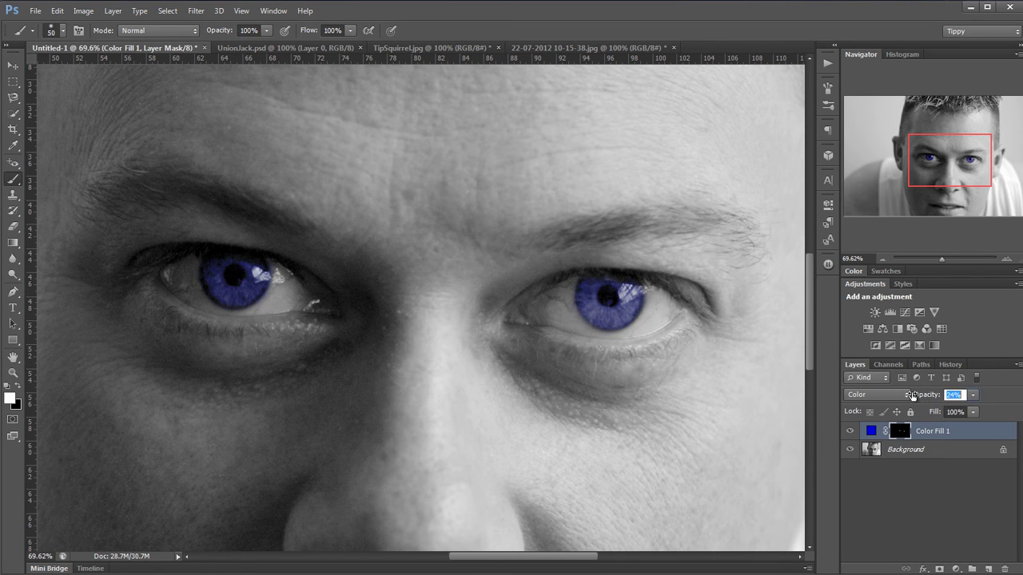
# - Zoom out to the full portrait and lower the fill opacity to 23%
pyautogui.click(883, 260)
pyautogui.click(883, 260)
pyautogui.click(883, 261)
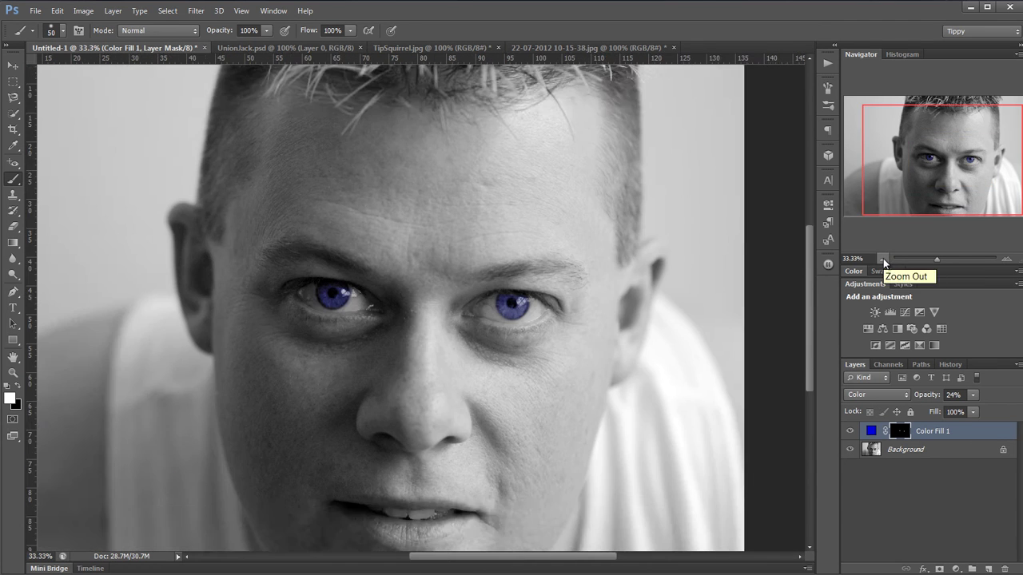
pyautogui.click(884, 261)
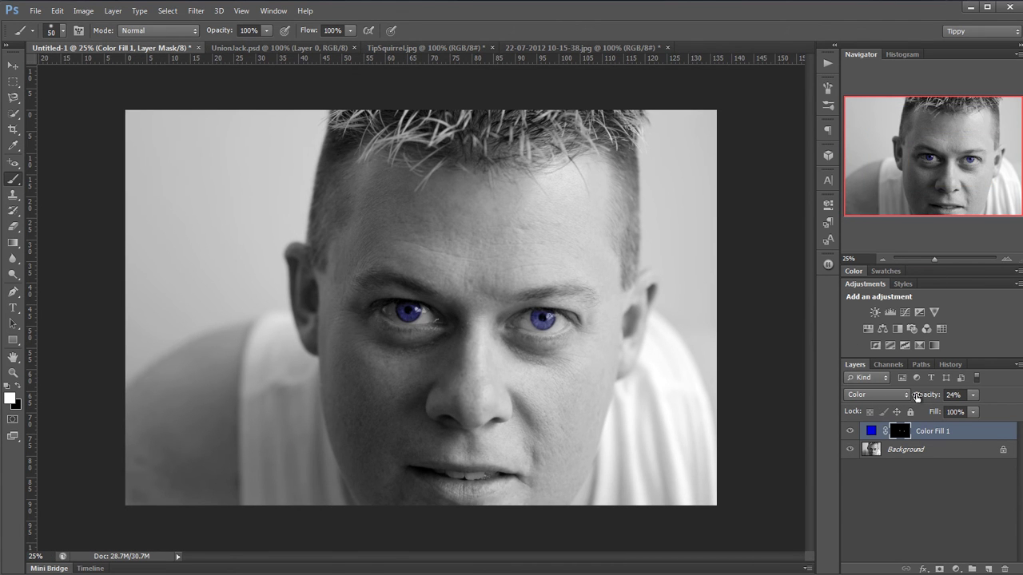
pyautogui.moveTo(921, 397); pyautogui.dragTo(917, 397)
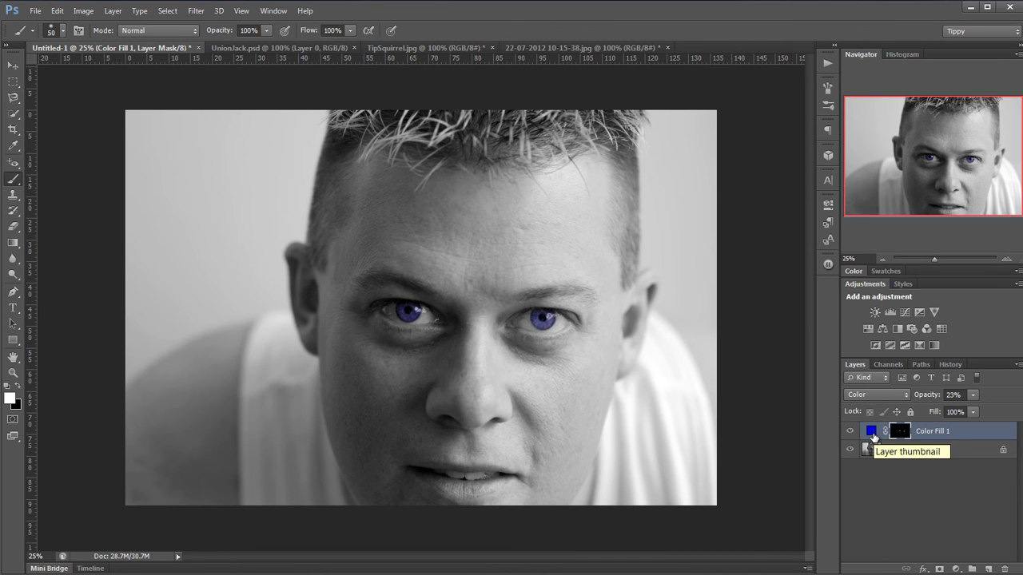
# - Recolour Color Fill 1 to dark brown #af4c10
pyautogui.doubleClick(872, 431)
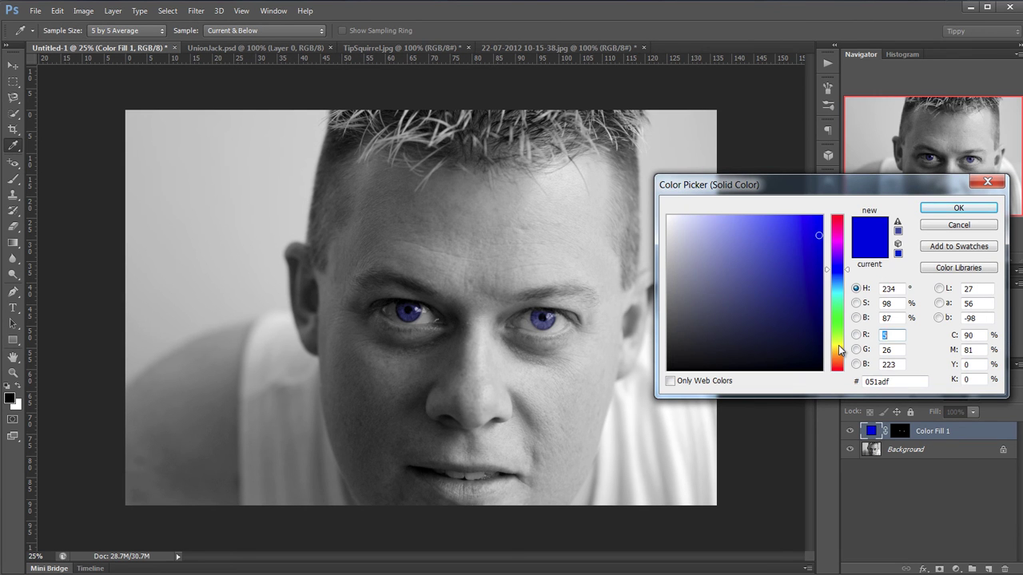
pyautogui.click(838, 345)
pyautogui.moveTo(805, 277); pyautogui.dragTo(777, 223)
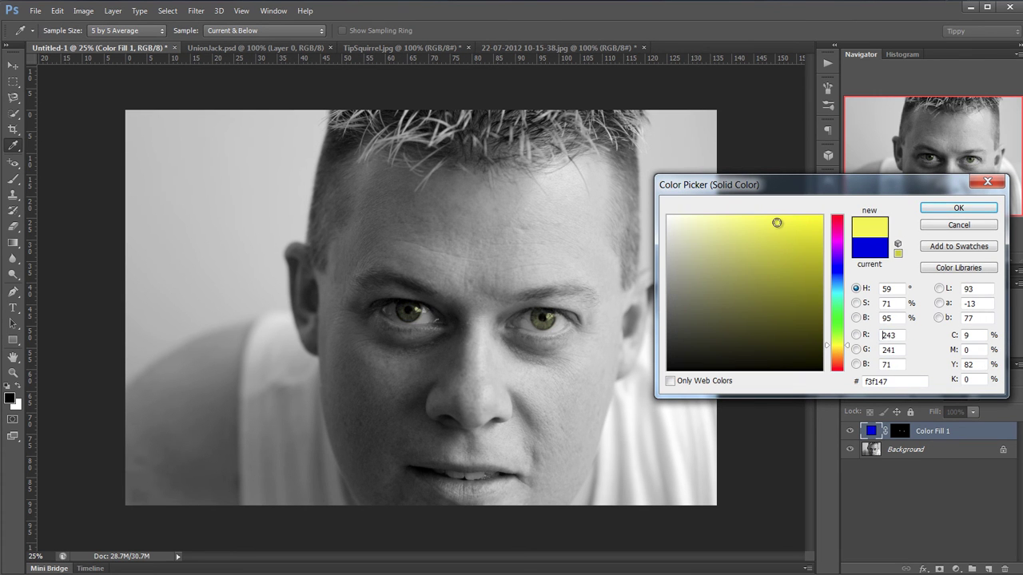
pyautogui.click(840, 361)
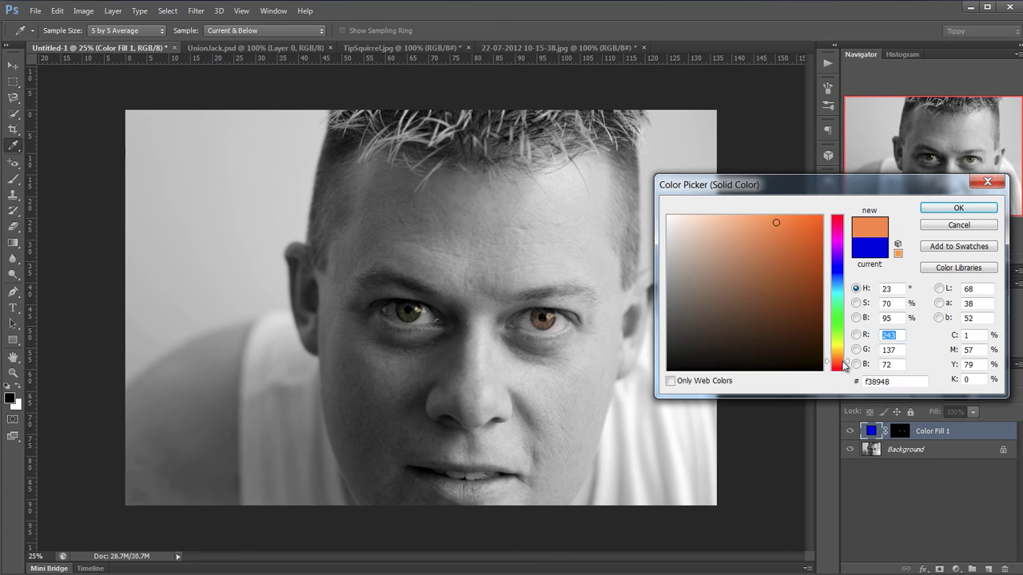
pyautogui.moveTo(792, 265); pyautogui.dragTo(808, 264)
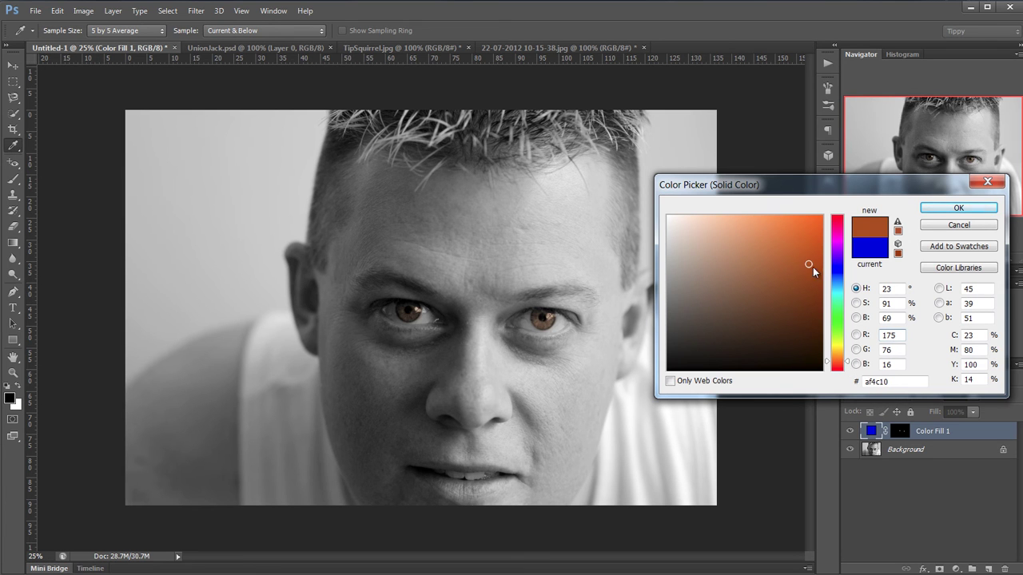
pyautogui.click(945, 209)
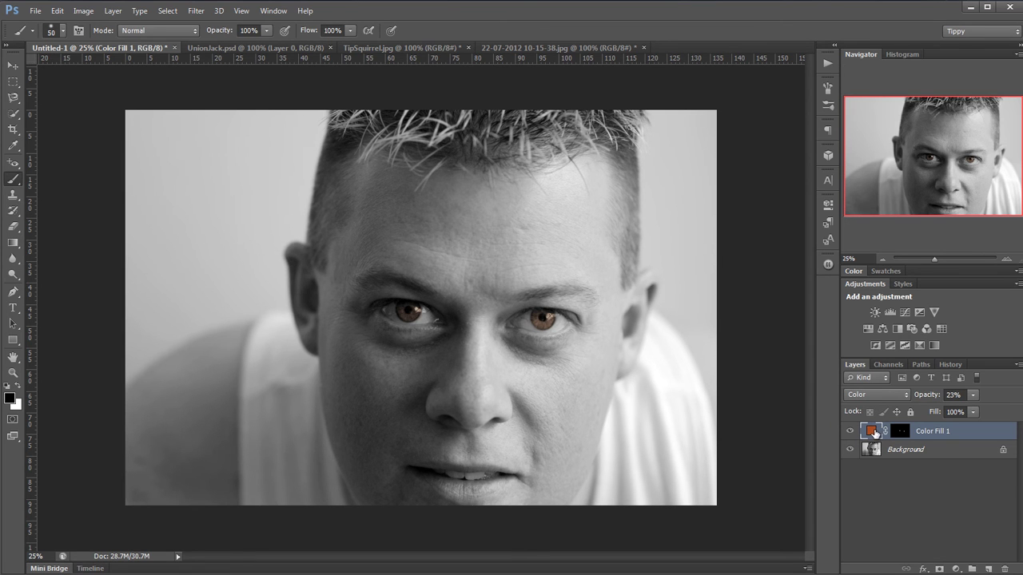
# - Delete Color Fill 1 and drag the Union Jack from UnionJack.psd onto the portrait
pyautogui.moveTo(935, 435); pyautogui.dragTo(1005, 568)
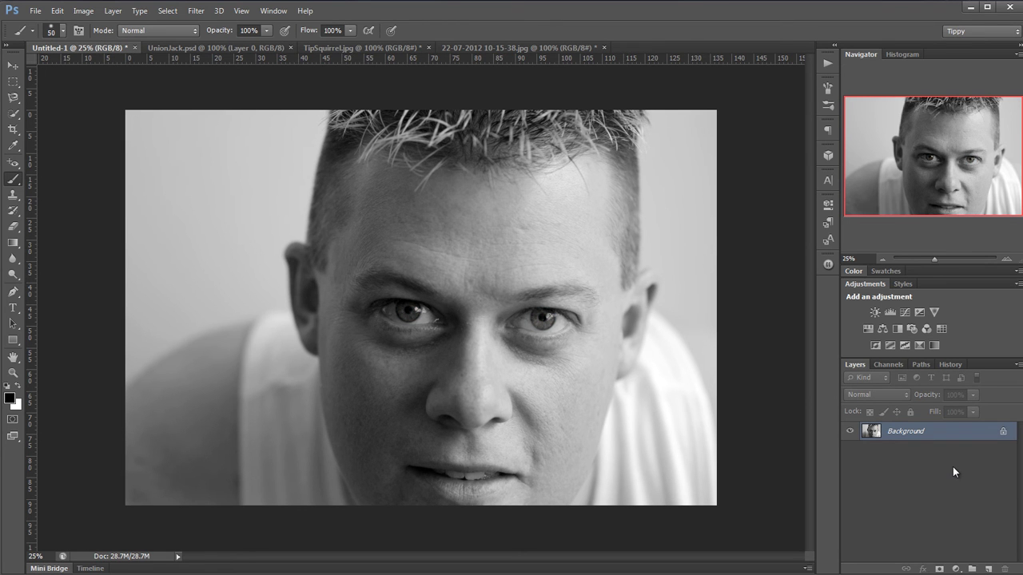
pyautogui.click(178, 47)
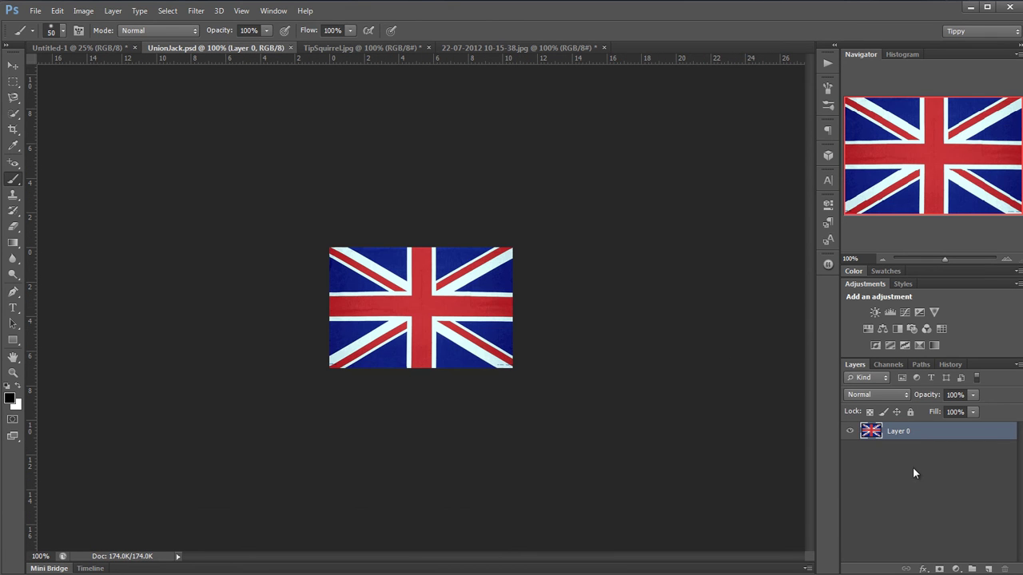
pyautogui.click(14, 68)
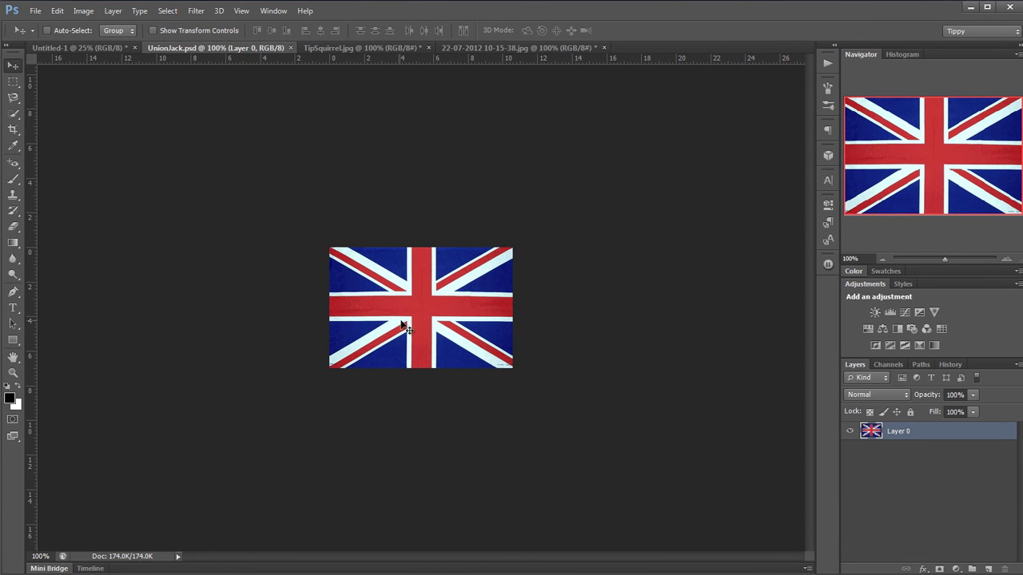
pyautogui.moveTo(424, 319); pyautogui.dragTo(541, 319)
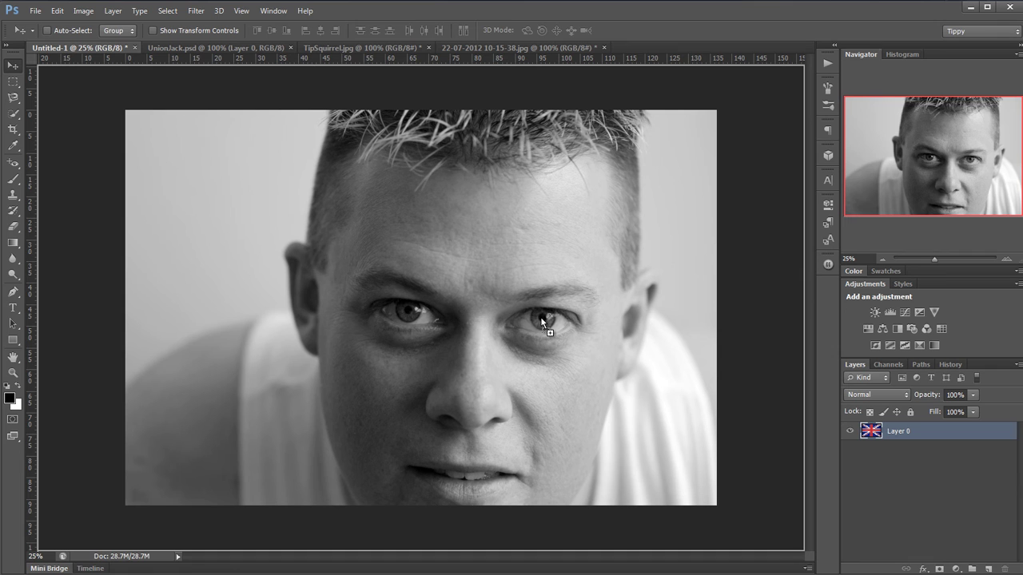
pyautogui.moveTo(540, 316); pyautogui.dragTo(540, 316)
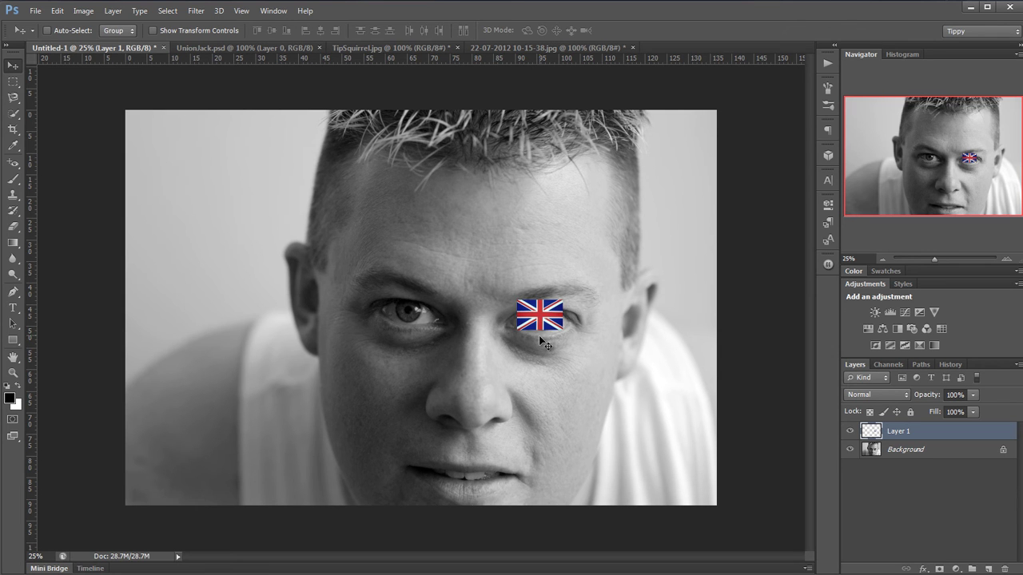
# - Zoom in on the right eye and position the flag layer over it
pyautogui.click(13, 373)
pyautogui.moveTo(468, 264); pyautogui.dragTo(657, 390)
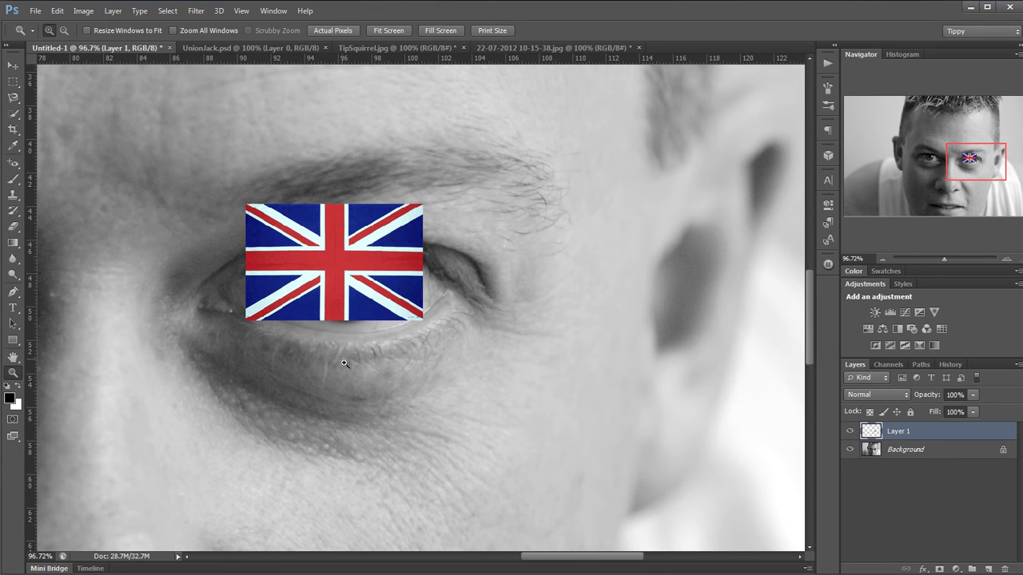
pyautogui.moveTo(165, 178); pyautogui.dragTo(308, 210)
pyautogui.click(10, 67)
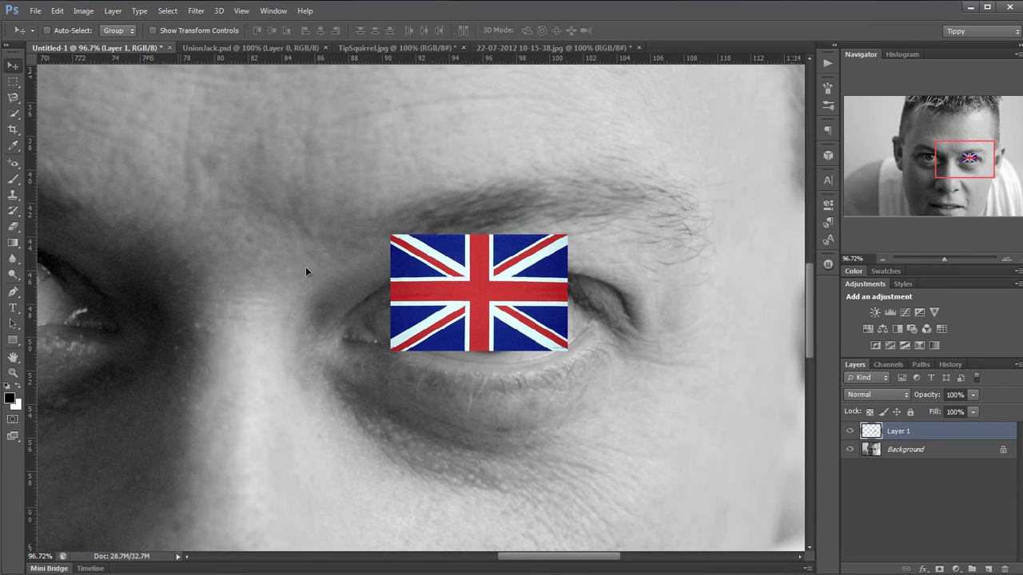
pyautogui.moveTo(545, 422); pyautogui.dragTo(477, 324)
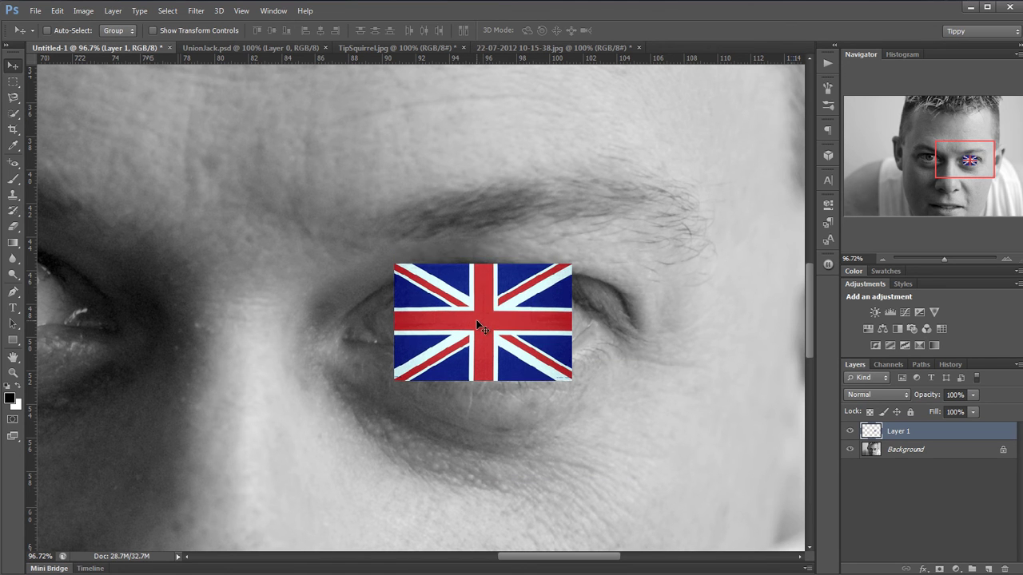
pyautogui.click(887, 395)
# - Set Layer 1 to Color blend mode, centre the flag on the pupil, and enter Free Transform
pyautogui.click(867, 372)
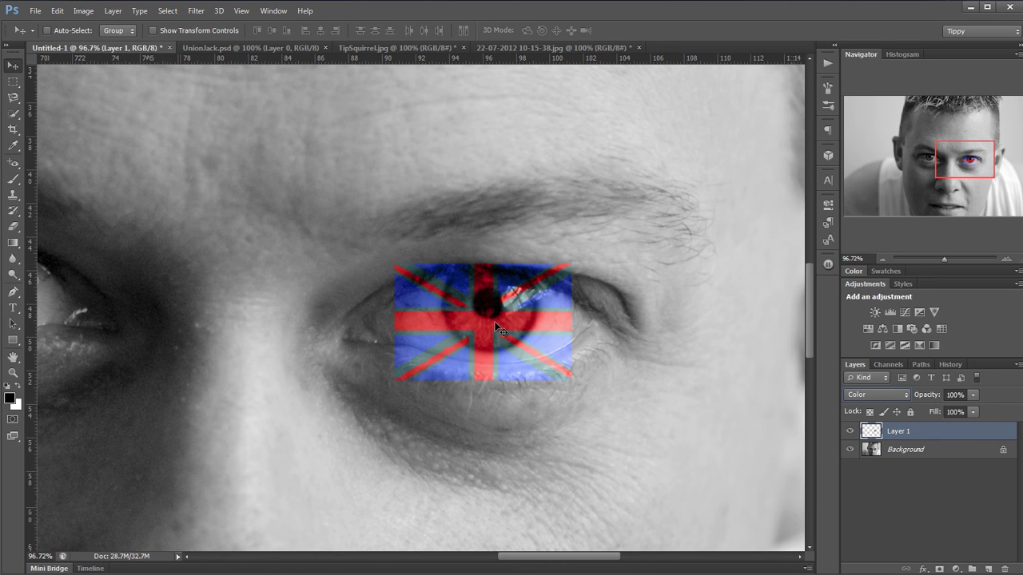
pyautogui.moveTo(494, 321); pyautogui.dragTo(501, 304)
pyautogui.hotkey('ctrl', 't')
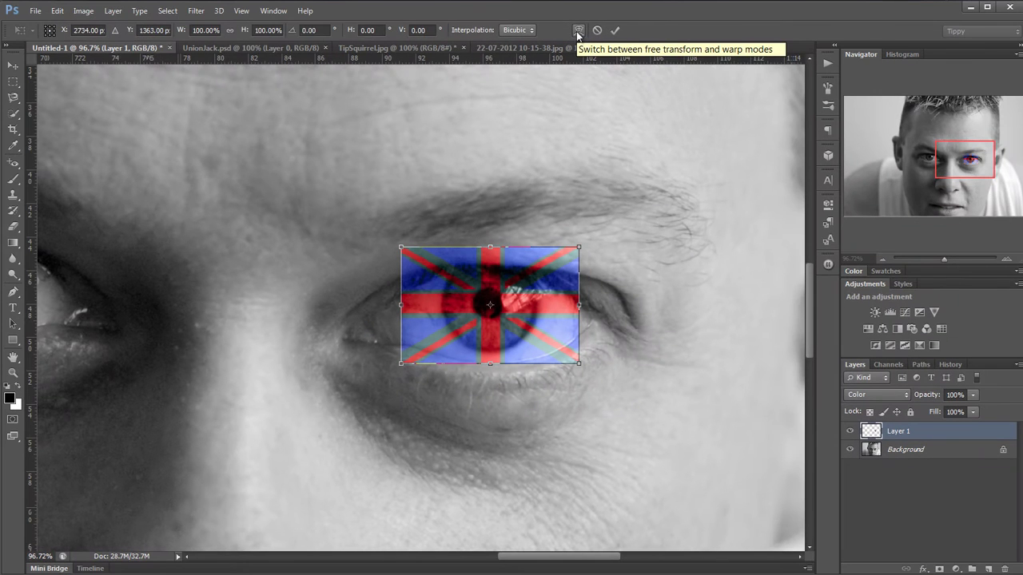
# - Switch to Warp and preview the Twist, Squeeze, Fish, Bulge and Fisheye presets on the flag
pyautogui.click(578, 30)
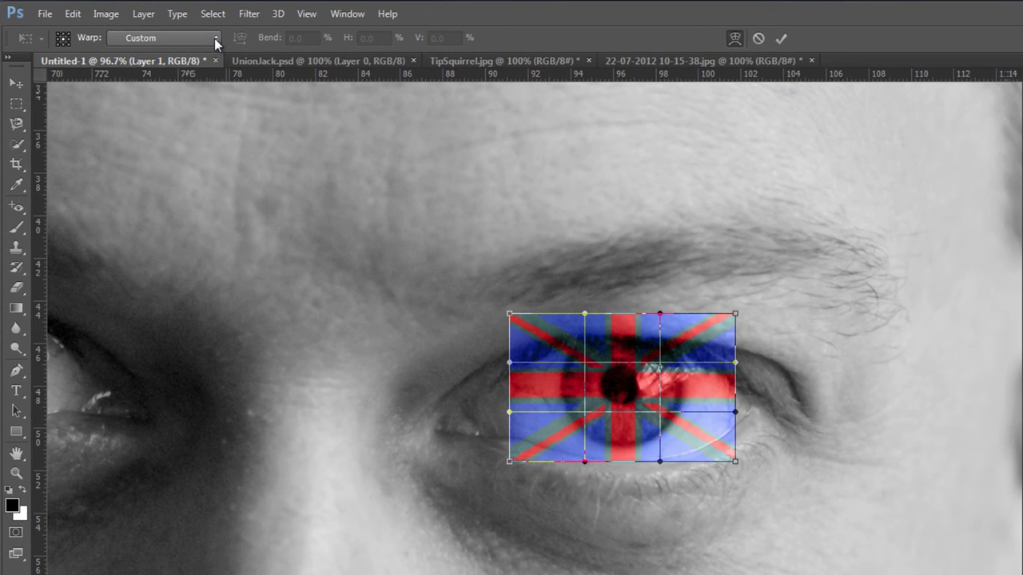
pyautogui.click(214, 39)
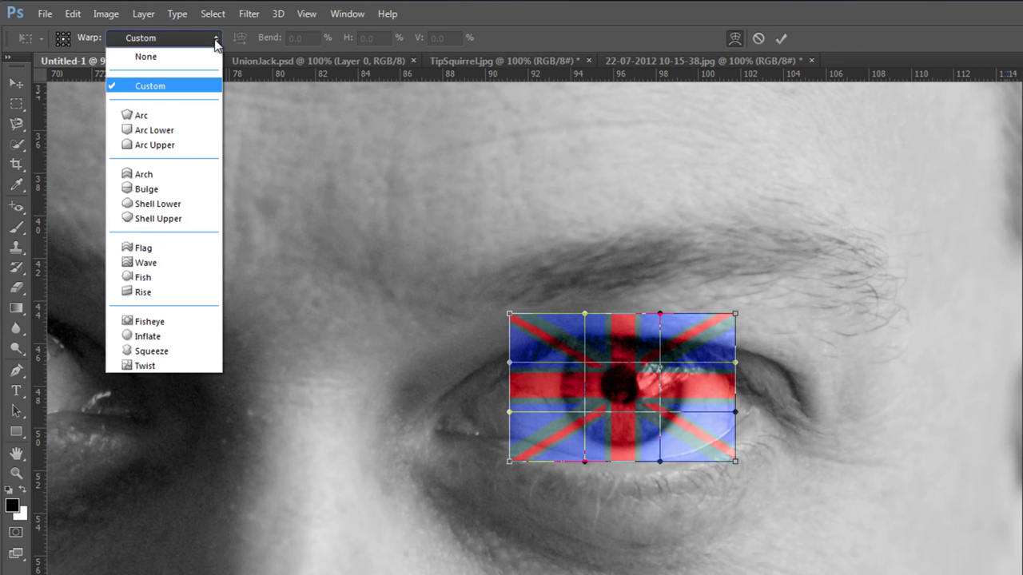
pyautogui.click(178, 366)
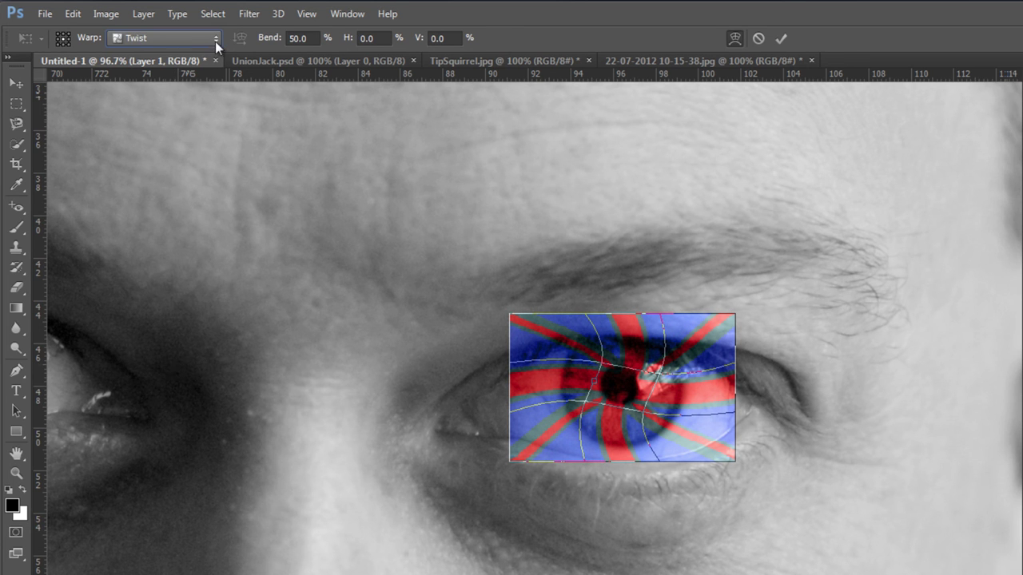
pyautogui.click(215, 42)
pyautogui.click(181, 350)
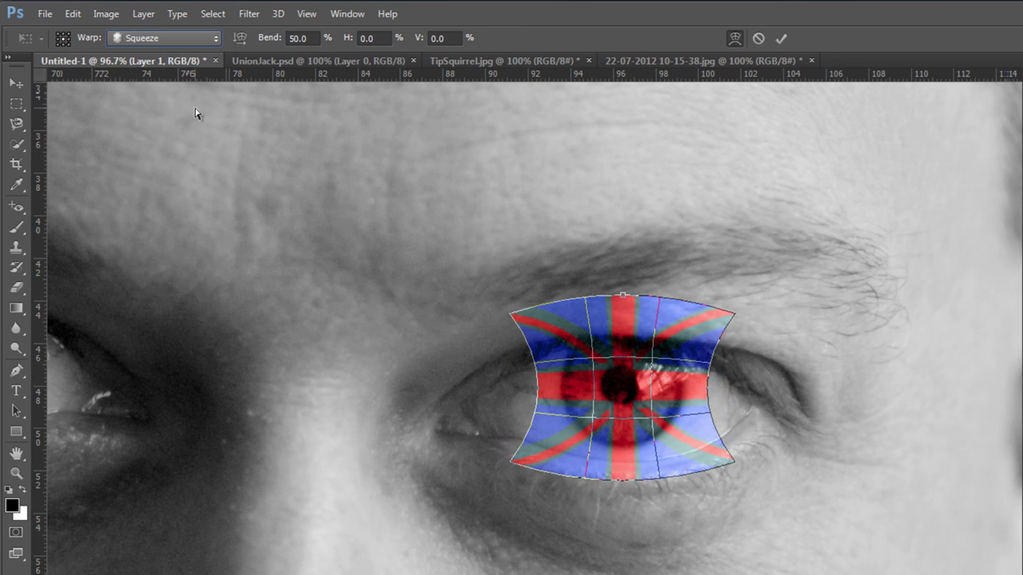
pyautogui.click(216, 39)
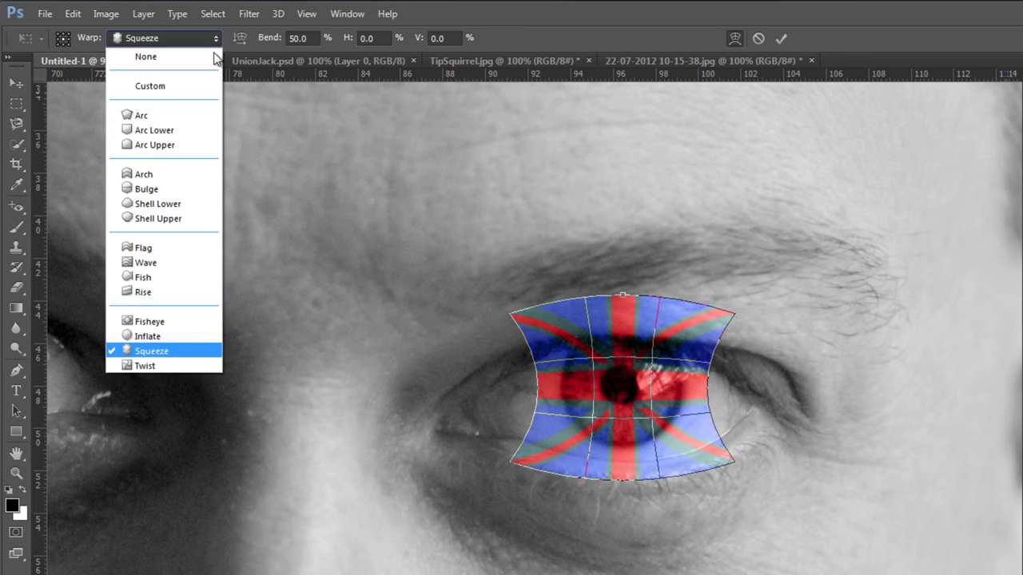
pyautogui.click(182, 279)
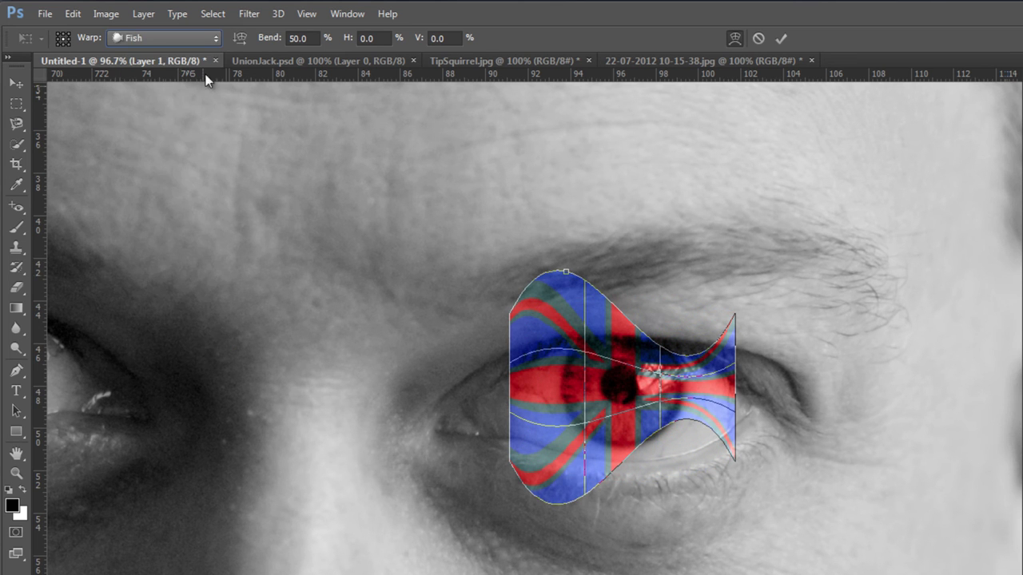
pyautogui.click(214, 39)
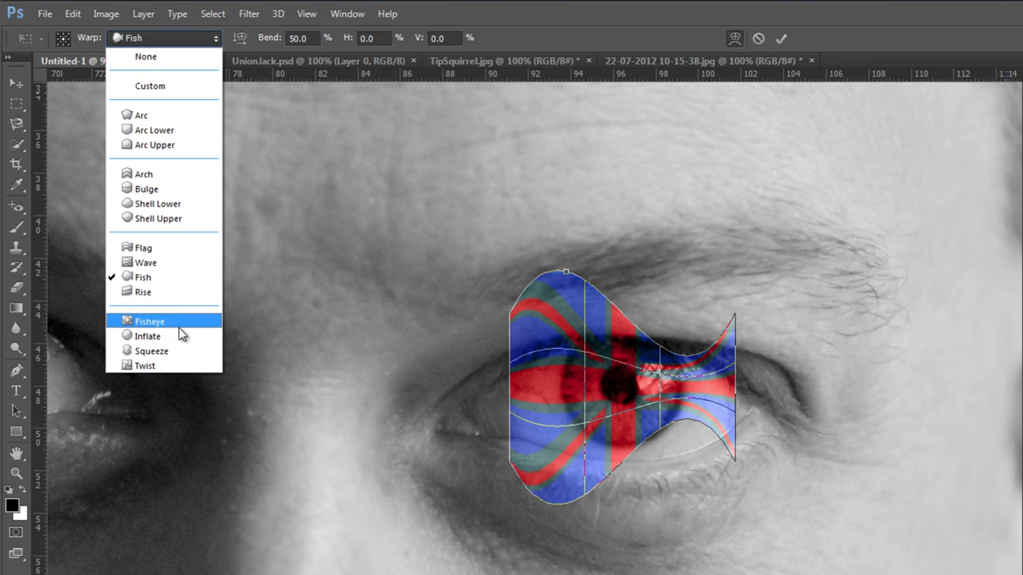
pyautogui.click(171, 189)
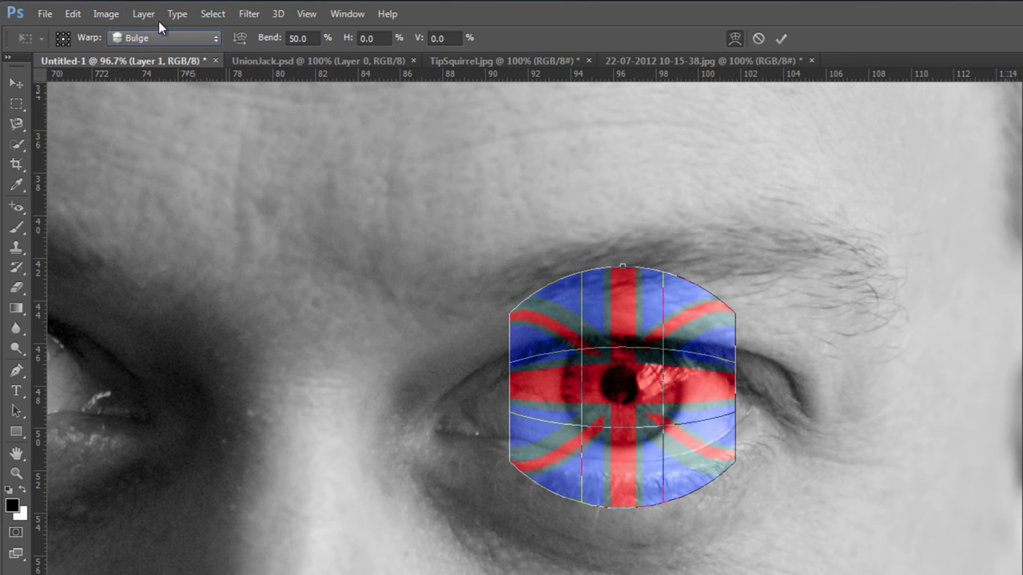
pyautogui.click(209, 40)
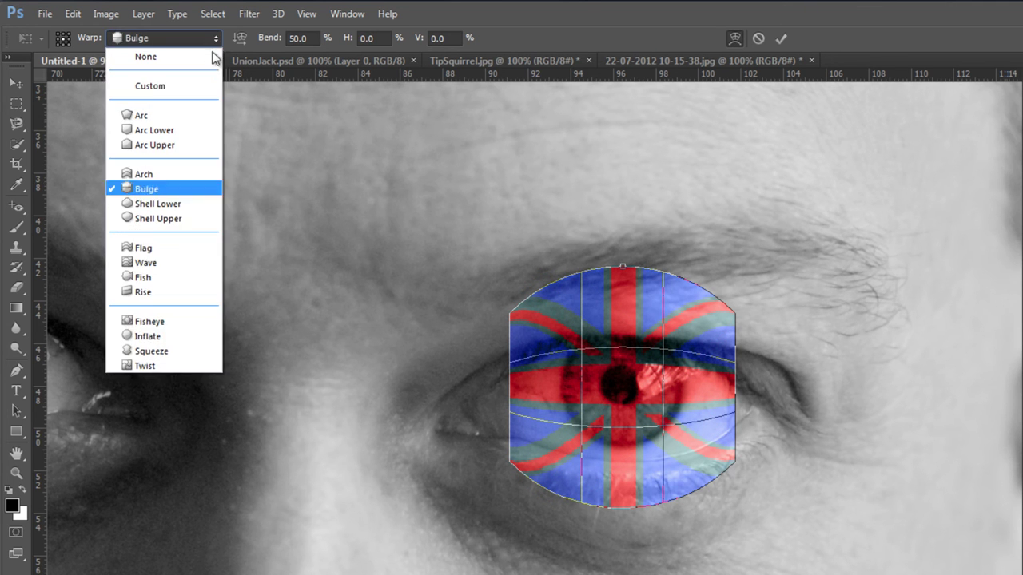
pyautogui.click(193, 321)
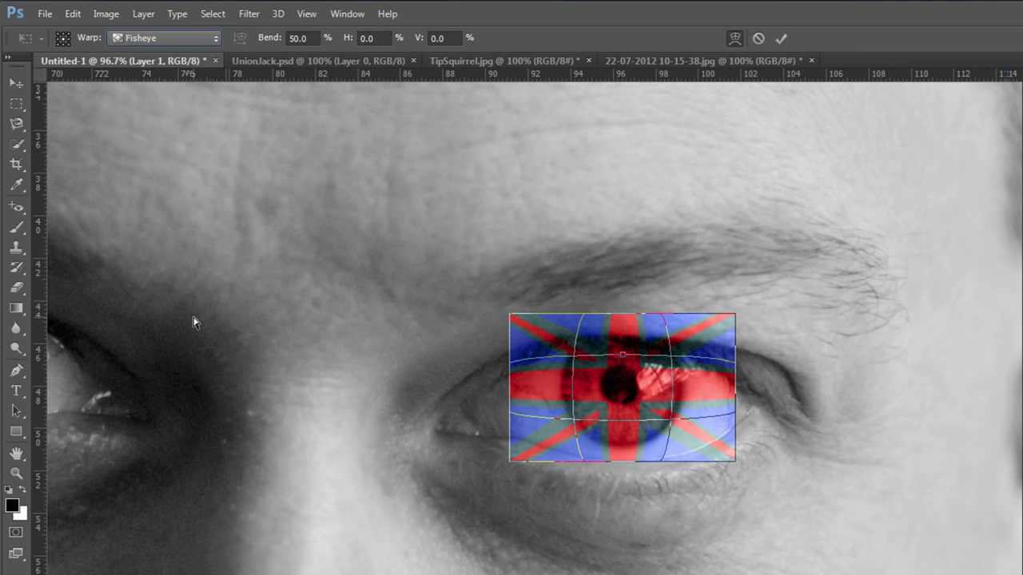
pyautogui.click(209, 40)
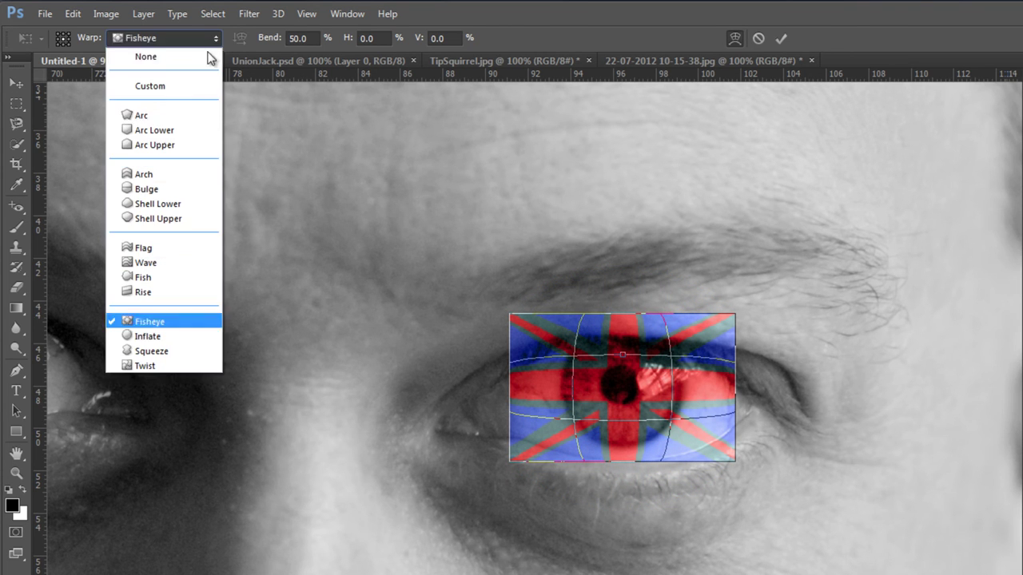
# - Apply the Bulge warp, keep it vertical, and reduce the bend to 16.9%
pyautogui.click(179, 189)
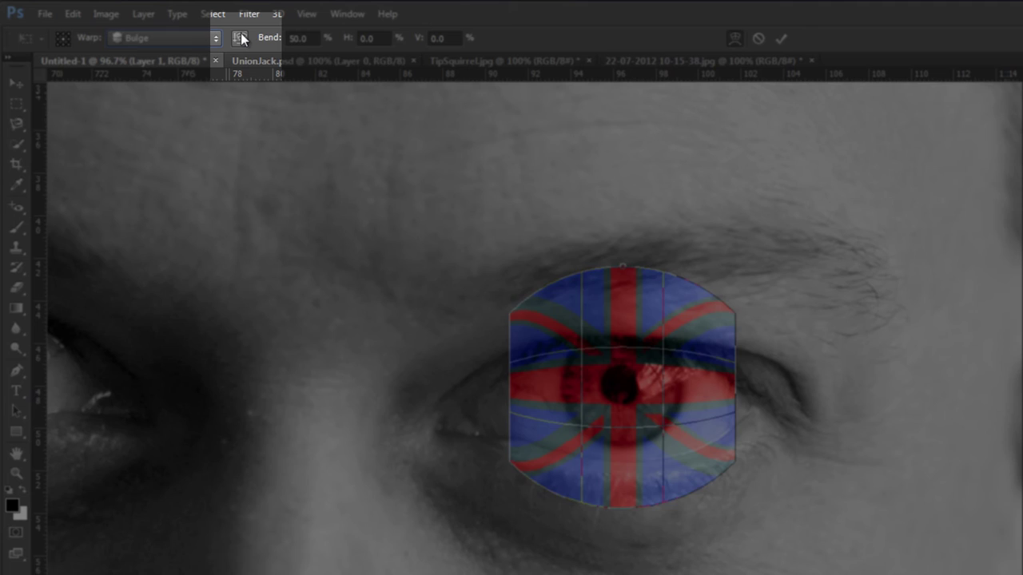
pyautogui.click(240, 37)
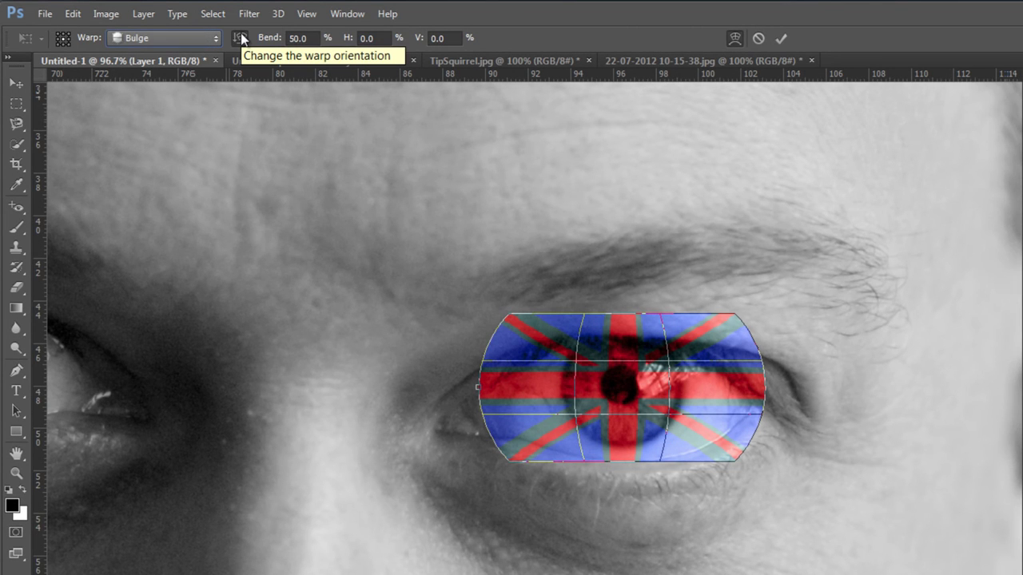
pyautogui.click(241, 37)
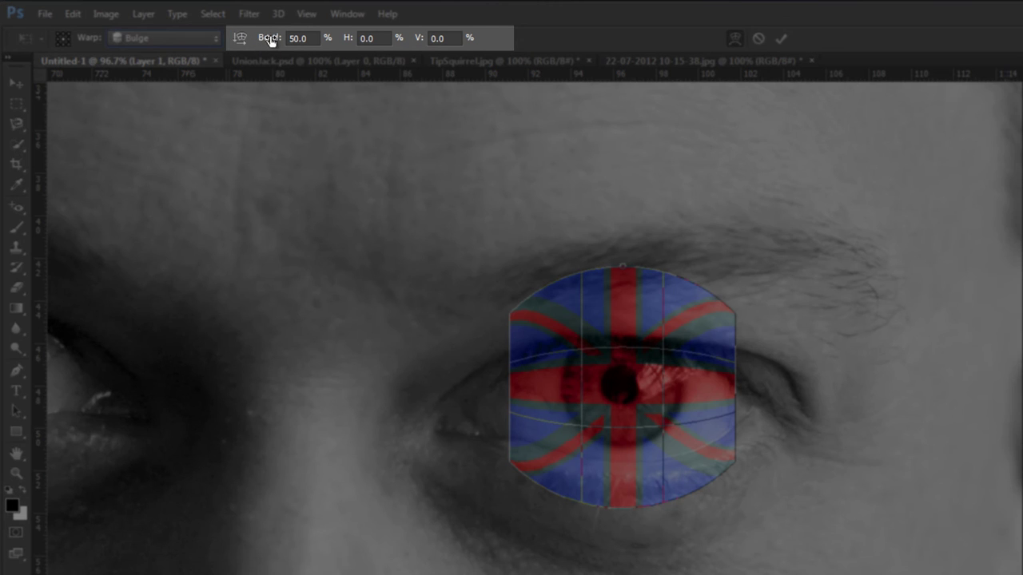
pyautogui.moveTo(270, 41); pyautogui.dragTo(14, 45)
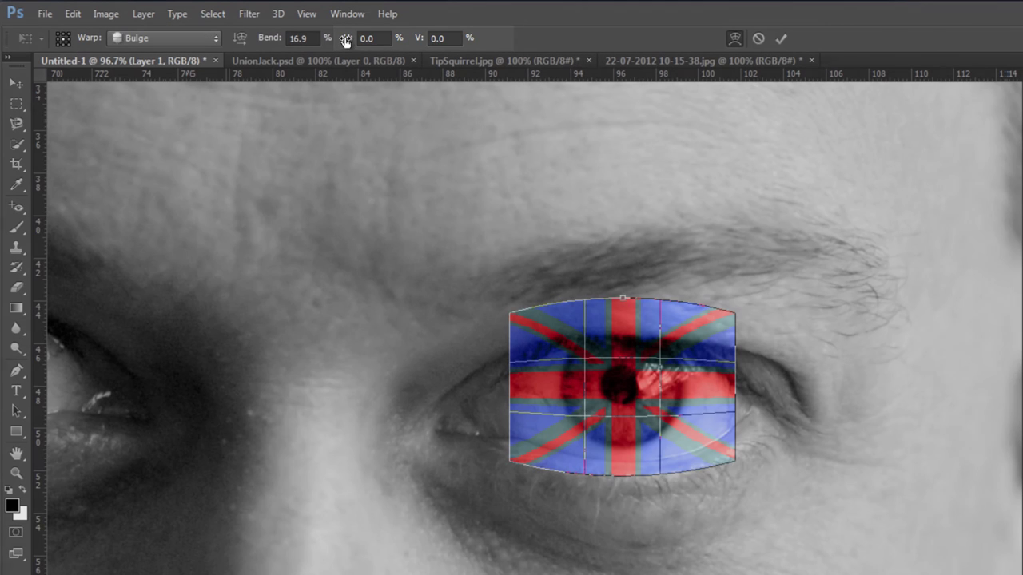
# - Set the Bulge warp's horizontal distortion to 2.5% and vertical distortion to 0%
pyautogui.moveTo(346, 42); pyautogui.dragTo(370, 46)
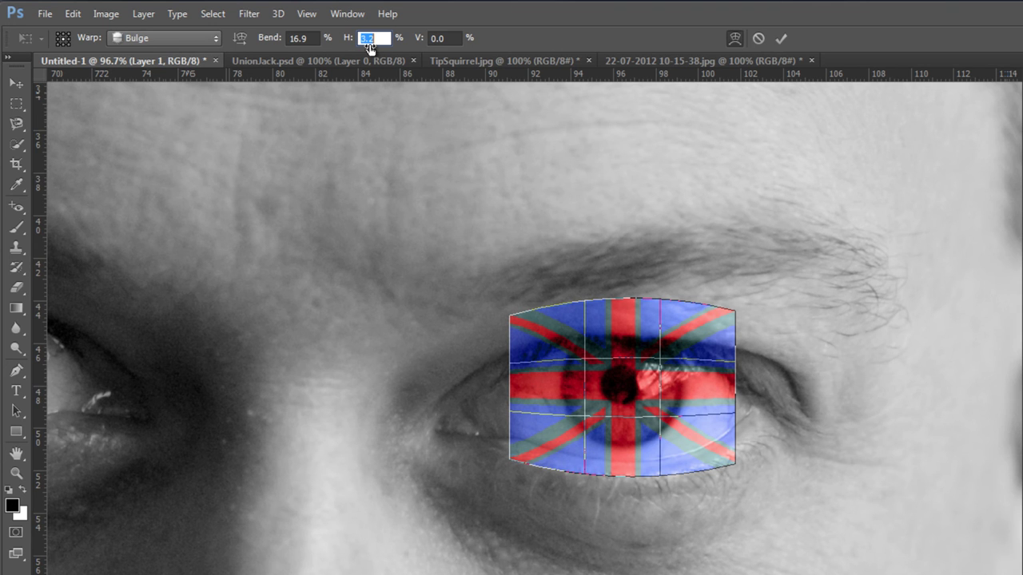
pyautogui.moveTo(369, 46); pyautogui.dragTo(365, 46)
pyautogui.moveTo(365, 46); pyautogui.dragTo(364, 47)
pyautogui.moveTo(414, 40); pyautogui.dragTo(341, 36)
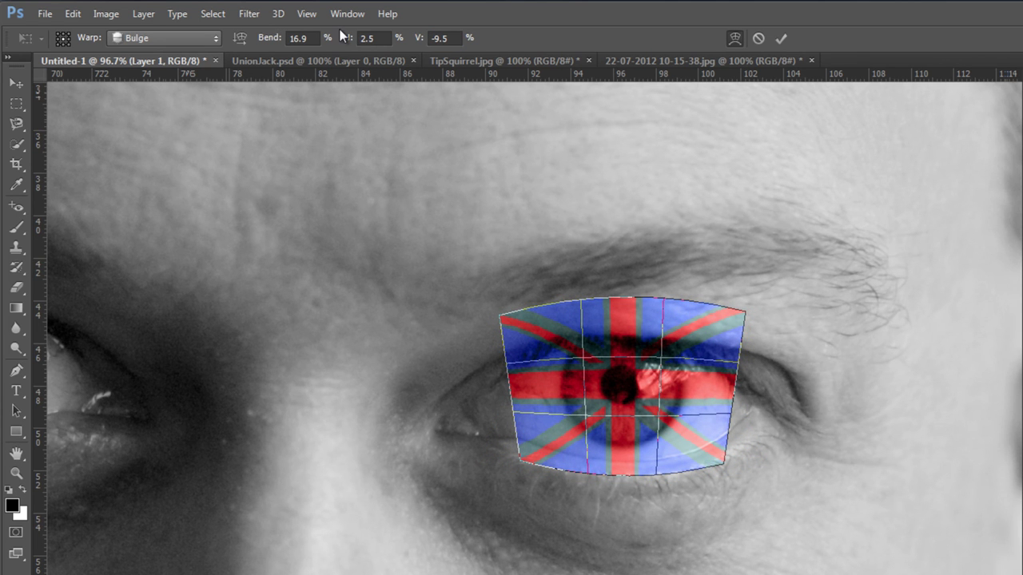
pyautogui.click(458, 40)
pyautogui.write('0')
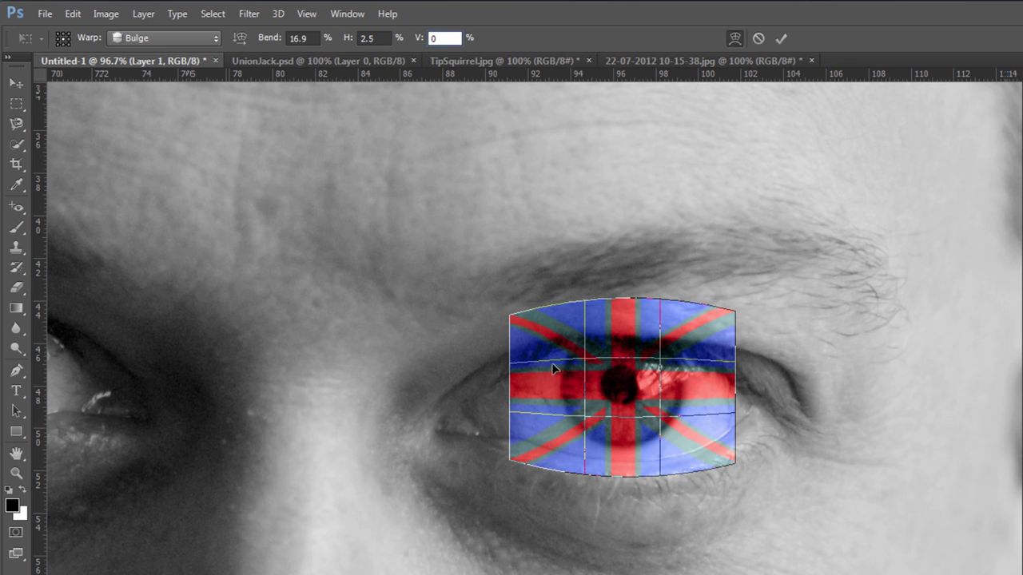
# - Commit the bulge warp, then scale the Union Jack to 64% width and 65.83% height over the iris
pyautogui.click(784, 37)
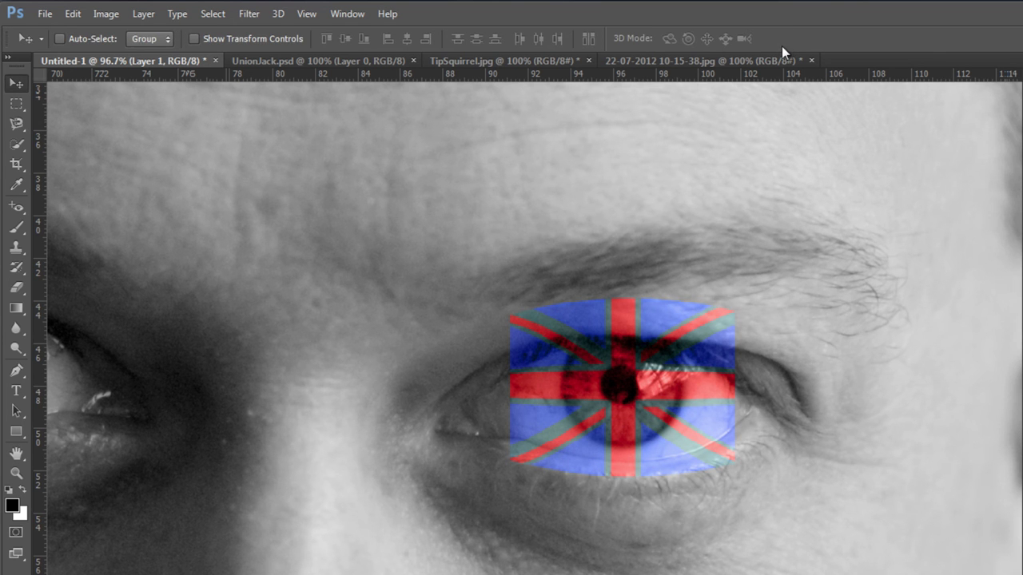
pyautogui.hotkey('ctrl', 't')
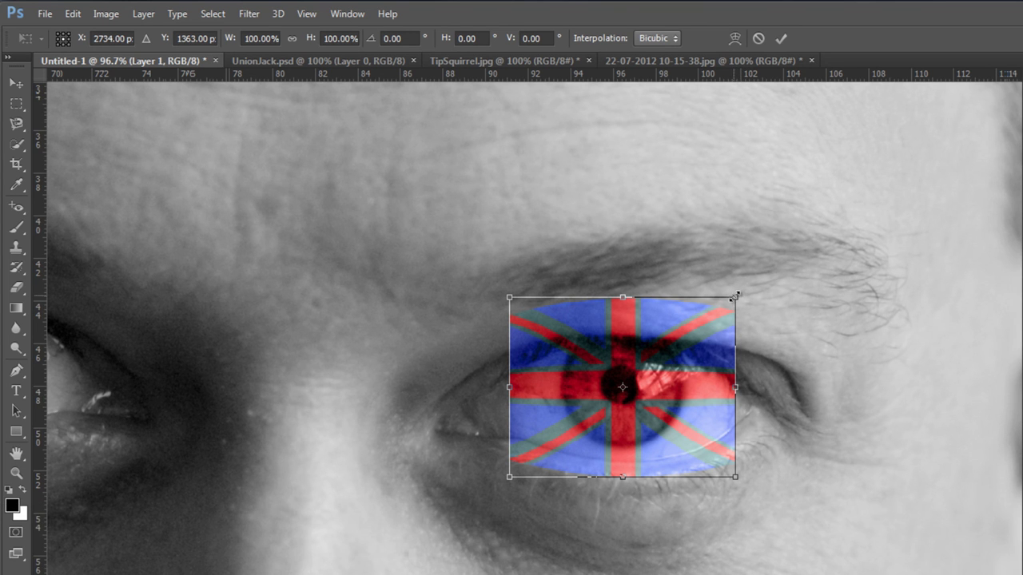
pyautogui.moveTo(737, 293); pyautogui.dragTo(693, 333)
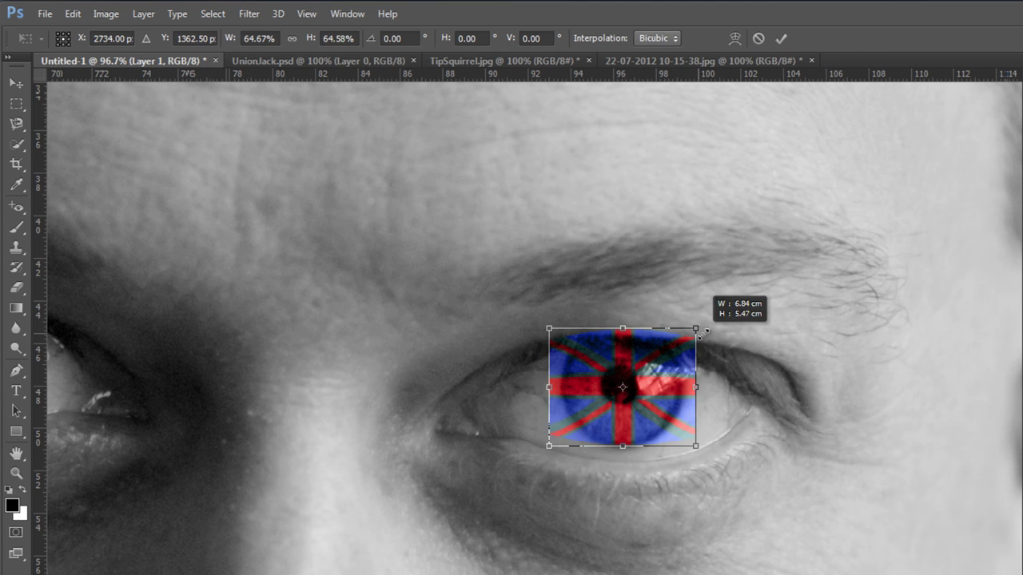
pyautogui.moveTo(703, 333)
pyautogui.mouseDown()
pyautogui.moveTo(726, 336)
pyautogui.moveTo(708, 331)
pyautogui.mouseUp()
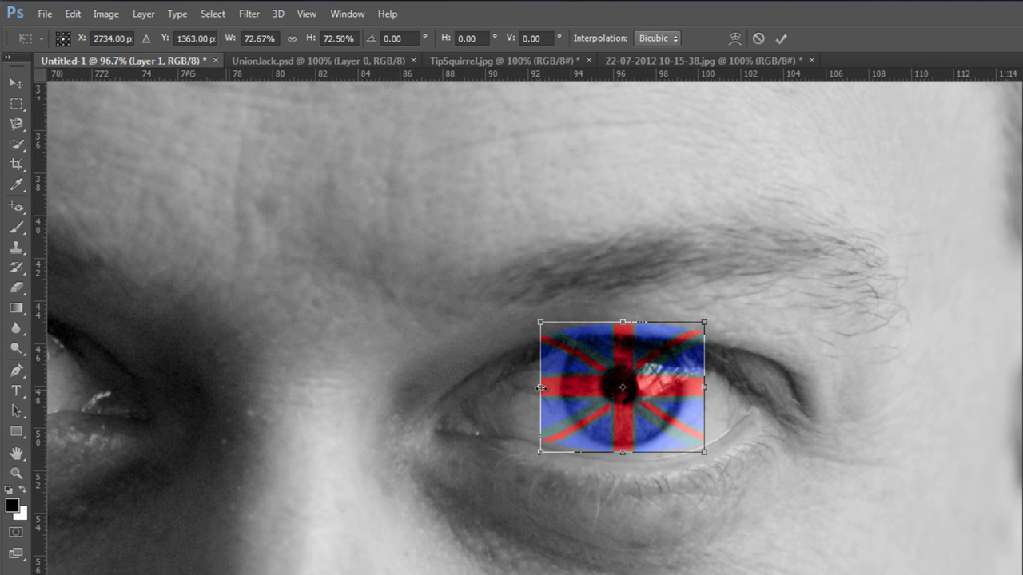
pyautogui.moveTo(542, 387); pyautogui.dragTo(551, 388)
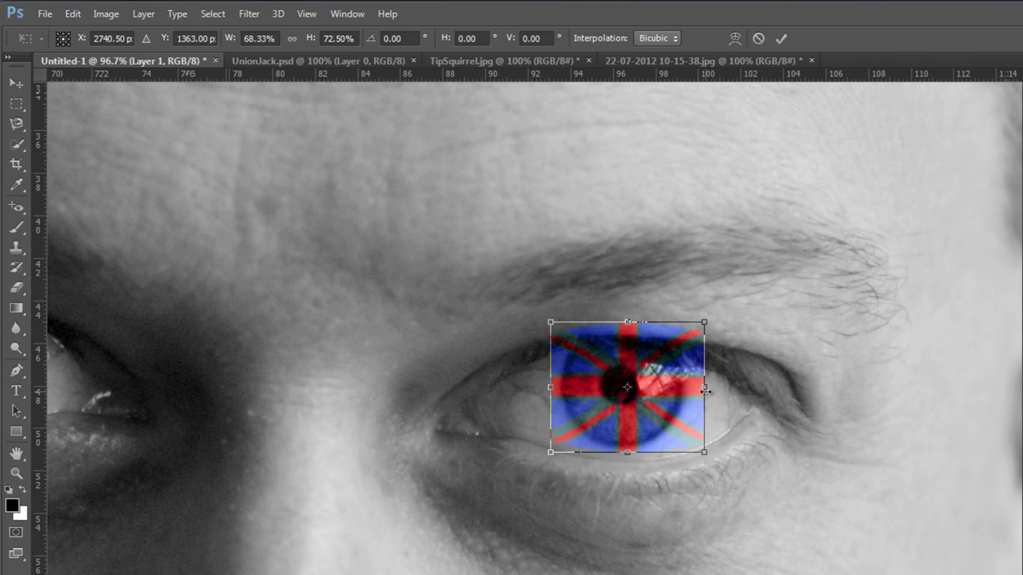
pyautogui.moveTo(700, 391); pyautogui.dragTo(694, 392)
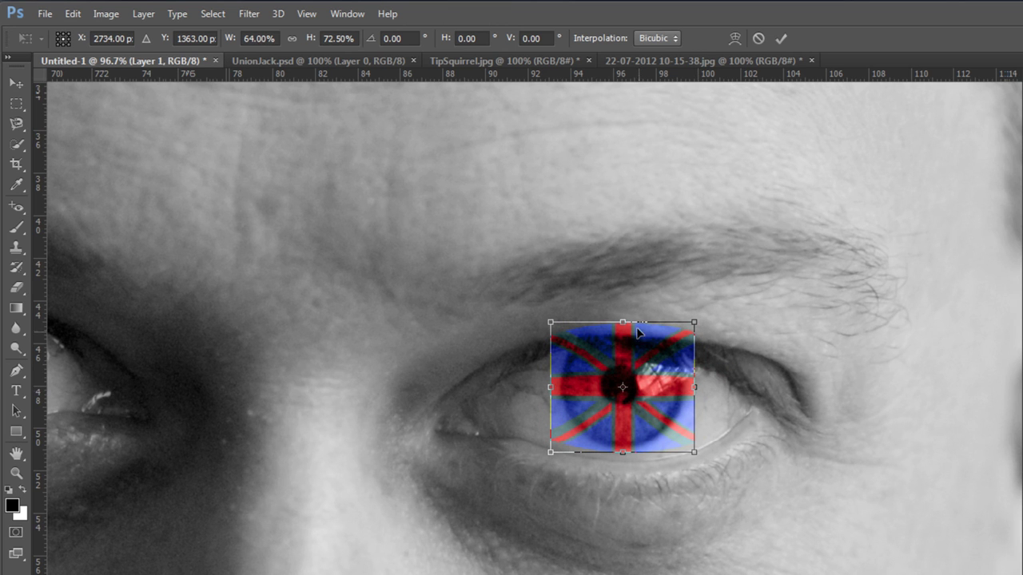
pyautogui.moveTo(618, 317); pyautogui.dragTo(625, 327)
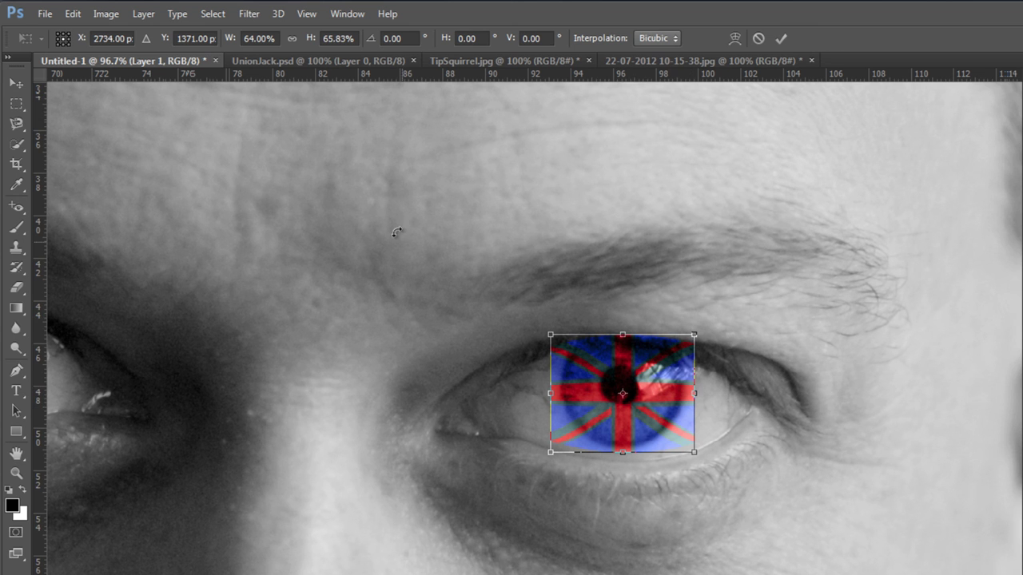
# - Apply a Fisheye warp with bend raised to 59.7% to the shrunken flag
pyautogui.click(734, 39)
pyautogui.click(217, 39)
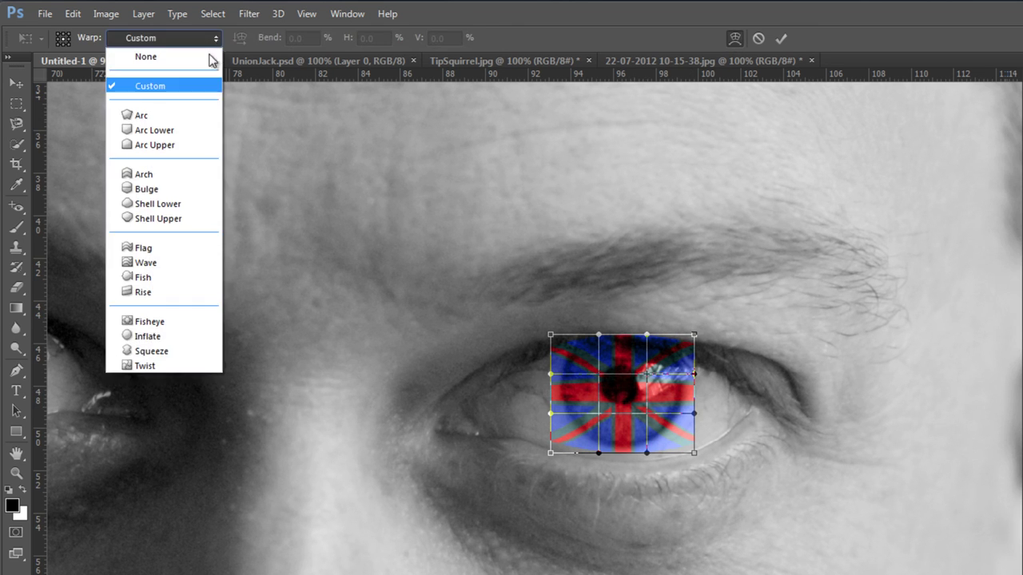
pyautogui.click(152, 321)
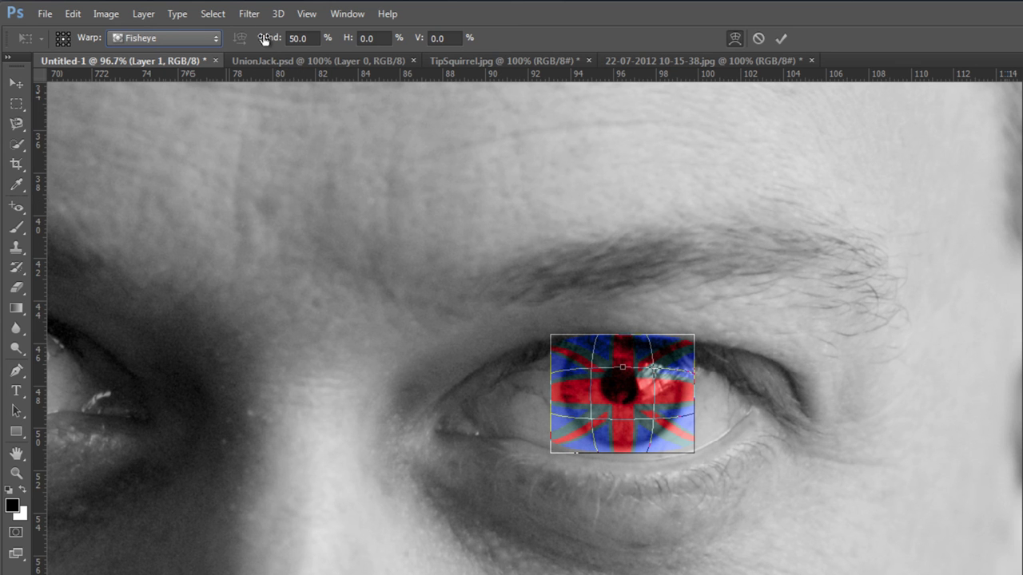
pyautogui.moveTo(263, 40); pyautogui.dragTo(339, 73)
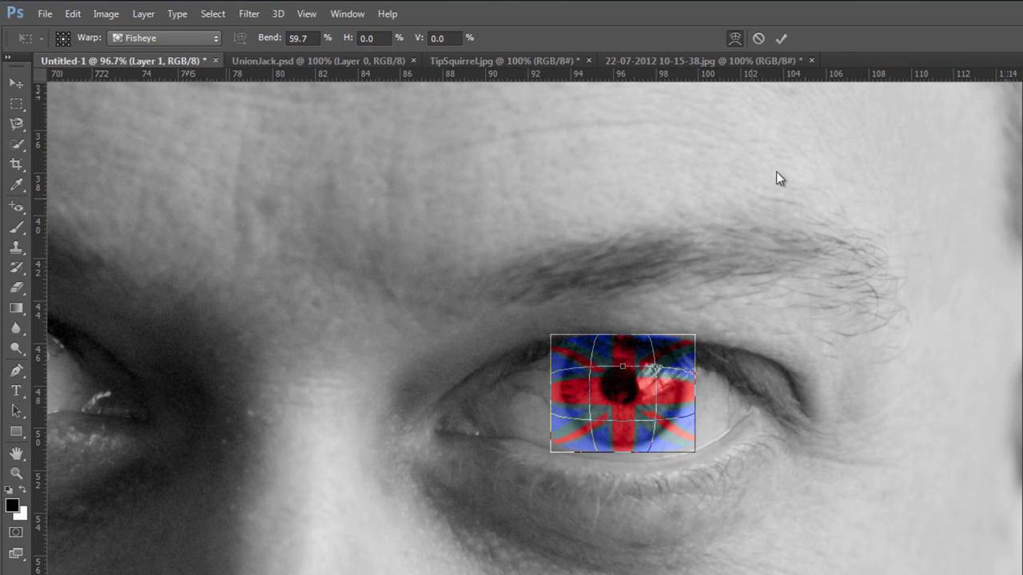
pyautogui.click(779, 37)
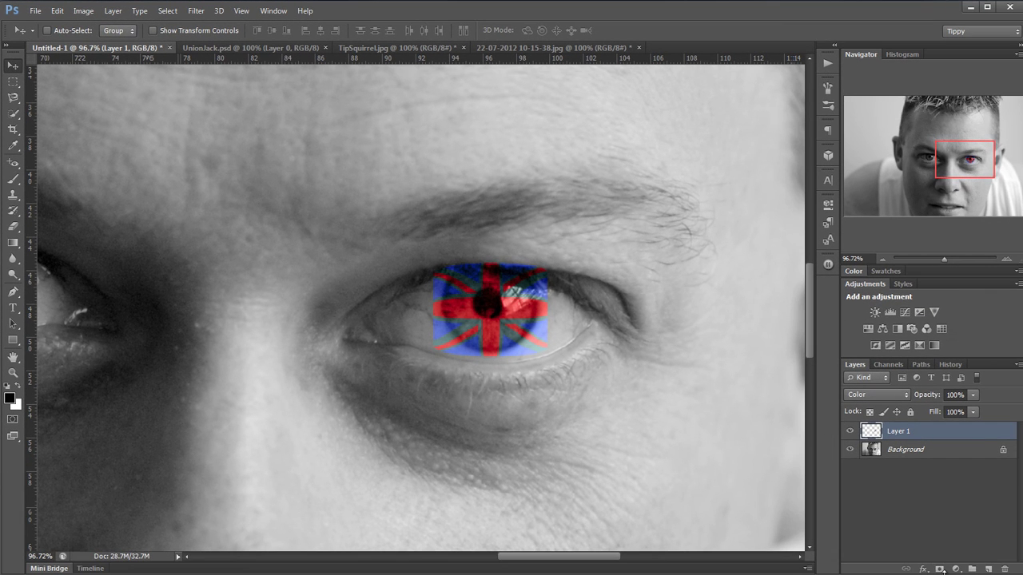
# - Add a layer mask to Layer 1 and paint black around the iris edge to hide overspill
pyautogui.click(940, 569)
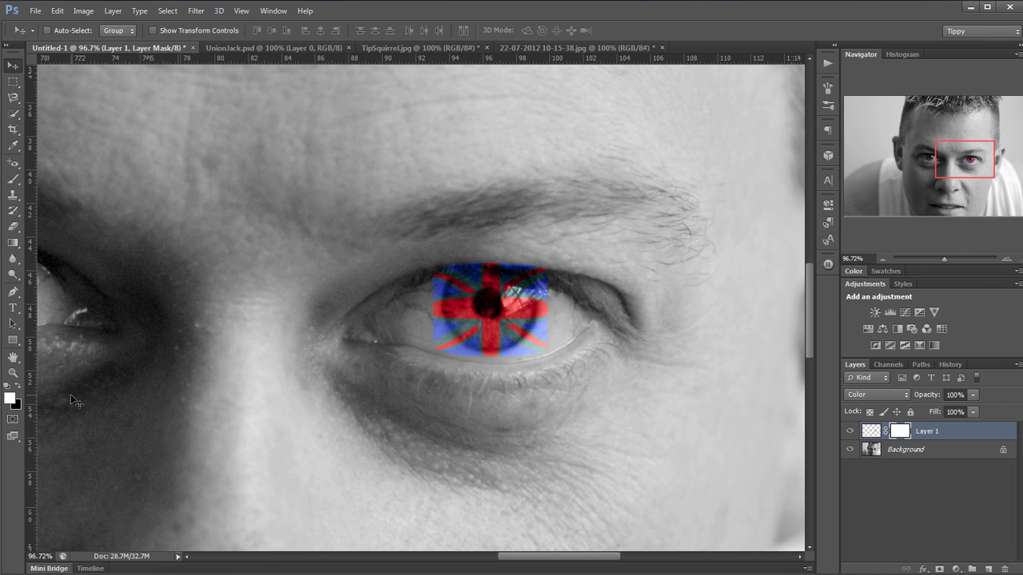
pyautogui.press('x')
pyautogui.click(14, 180)
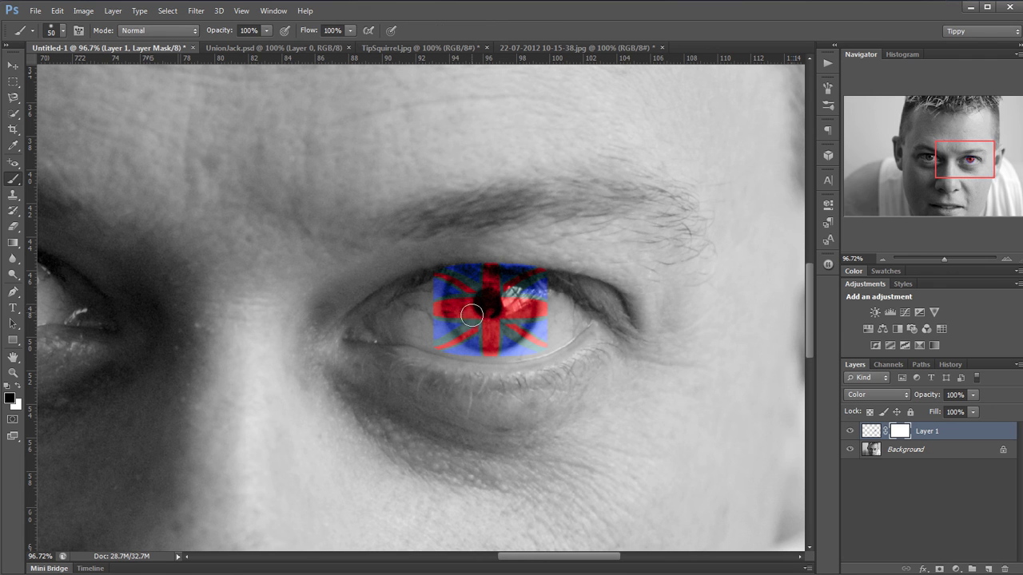
pyautogui.moveTo(531, 361)
pyautogui.mouseDown()
pyautogui.moveTo(545, 330)
pyautogui.moveTo(520, 361)
pyautogui.moveTo(486, 367)
pyautogui.moveTo(418, 333)
pyautogui.moveTo(465, 357)
pyautogui.moveTo(438, 347)
pyautogui.moveTo(423, 322)
pyautogui.moveTo(426, 303)
pyautogui.moveTo(436, 330)
pyautogui.moveTo(426, 292)
pyautogui.moveTo(435, 256)
pyautogui.moveTo(428, 284)
pyautogui.moveTo(450, 257)
pyautogui.moveTo(482, 251)
pyautogui.moveTo(447, 263)
pyautogui.moveTo(567, 270)
pyautogui.moveTo(489, 259)
pyautogui.moveTo(564, 281)
pyautogui.moveTo(496, 254)
pyautogui.moveTo(554, 268)
pyautogui.moveTo(560, 310)
pyautogui.moveTo(539, 261)
pyautogui.moveTo(558, 293)
pyautogui.moveTo(549, 329)
pyautogui.moveTo(553, 293)
pyautogui.moveTo(560, 307)
pyautogui.moveTo(550, 263)
pyautogui.moveTo(510, 245)
pyautogui.moveTo(439, 251)
pyautogui.moveTo(425, 282)
pyautogui.moveTo(441, 335)
pyautogui.moveTo(494, 366)
pyautogui.moveTo(530, 365)
pyautogui.moveTo(560, 268)
pyautogui.mouseUp()
# - Fit the whole portrait on screen and lower Layer 1's opacity to 41%
pyautogui.click(884, 257)
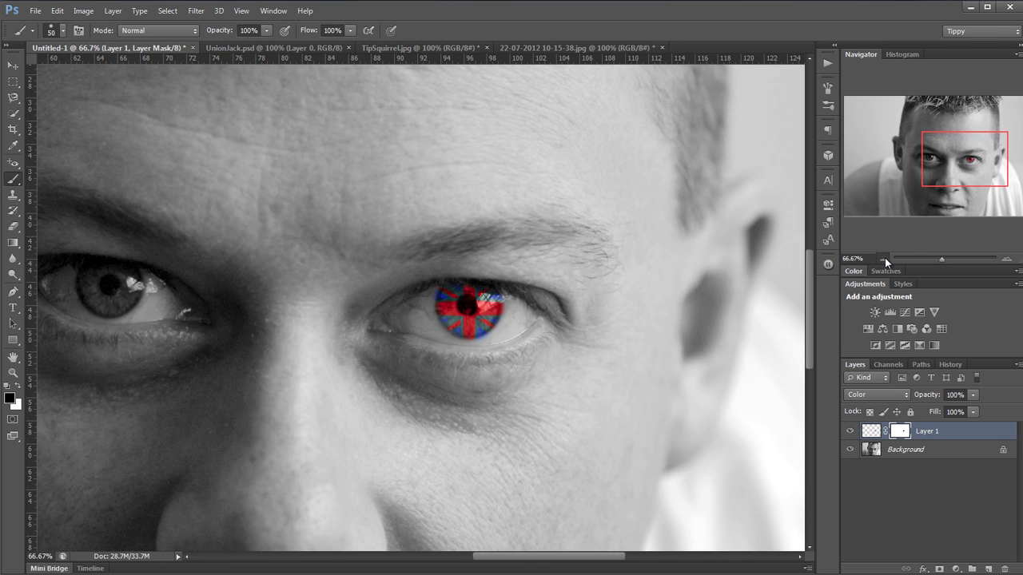
pyautogui.click(885, 257)
pyautogui.hotkey('ctrl', '0')
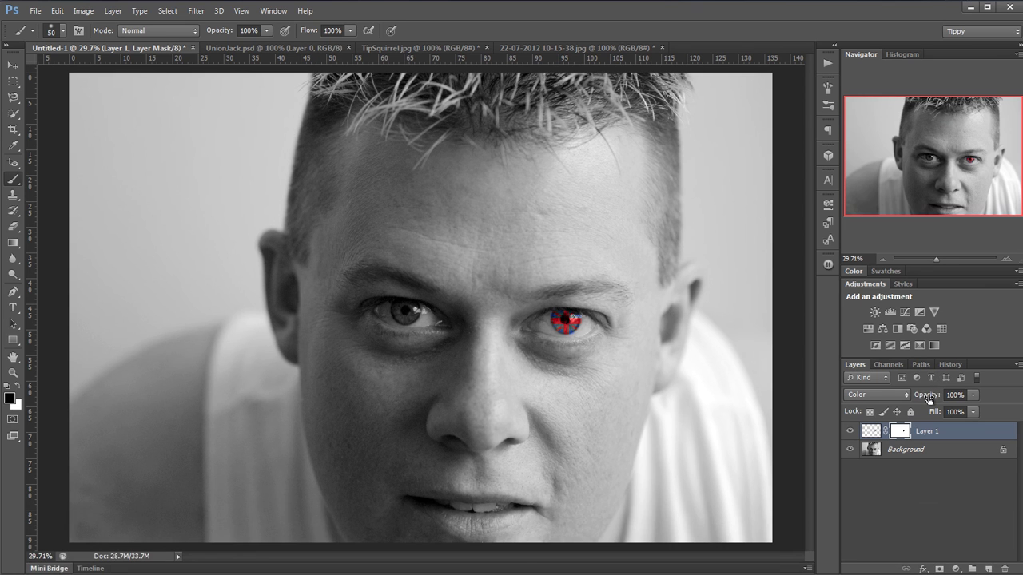
pyautogui.moveTo(928, 400); pyautogui.dragTo(905, 399)
# - Bring the TipSquirrel.jpg document to the front
pyautogui.click(452, 48)
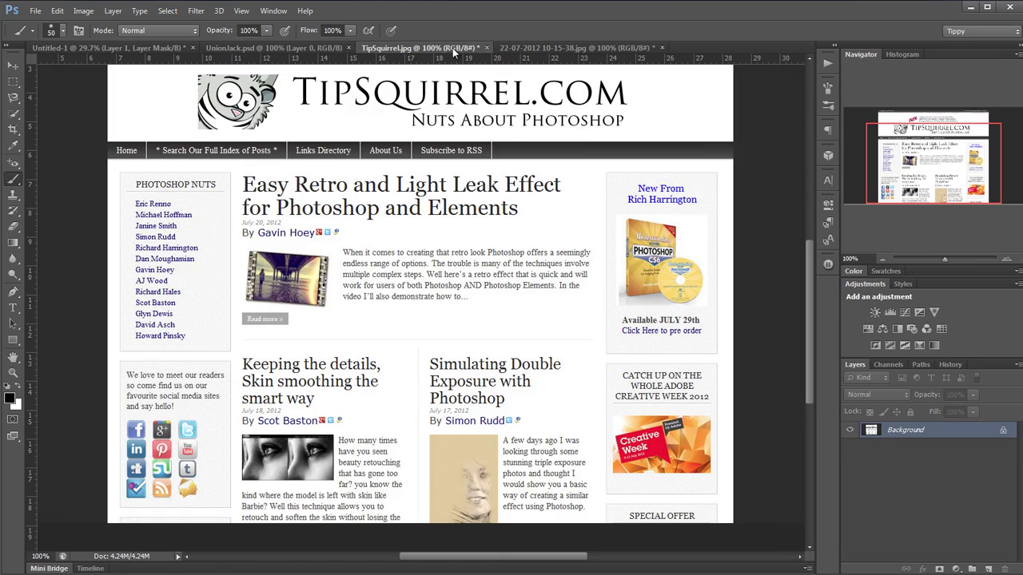